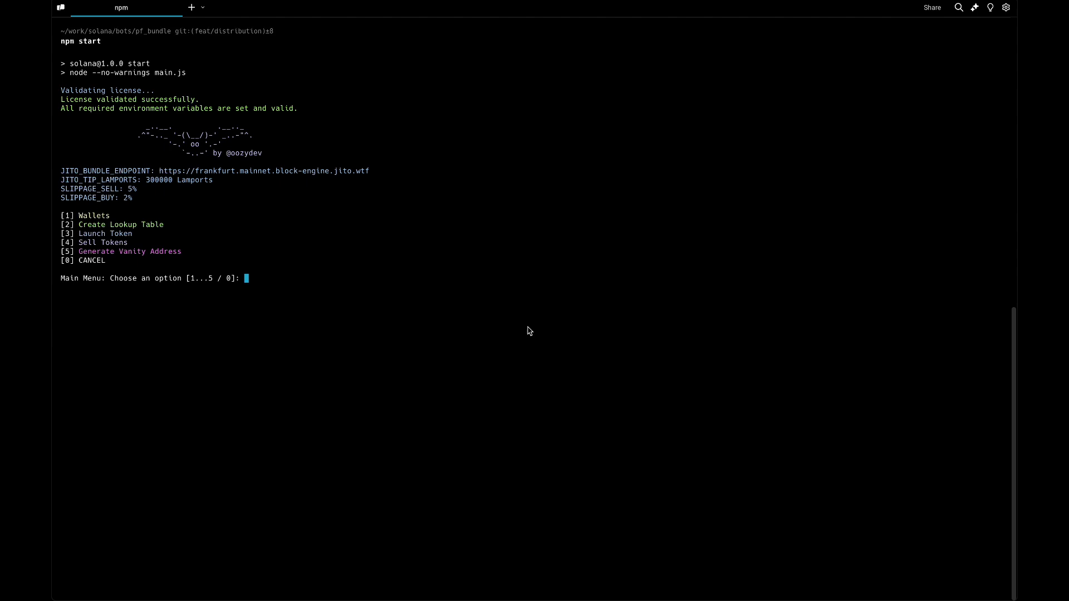
Generate 5 bundle wallets via Wallets > Generate Bundle Wallets.
{"action": "type", "text": "1"}
{"action": "key", "text": "Return"}
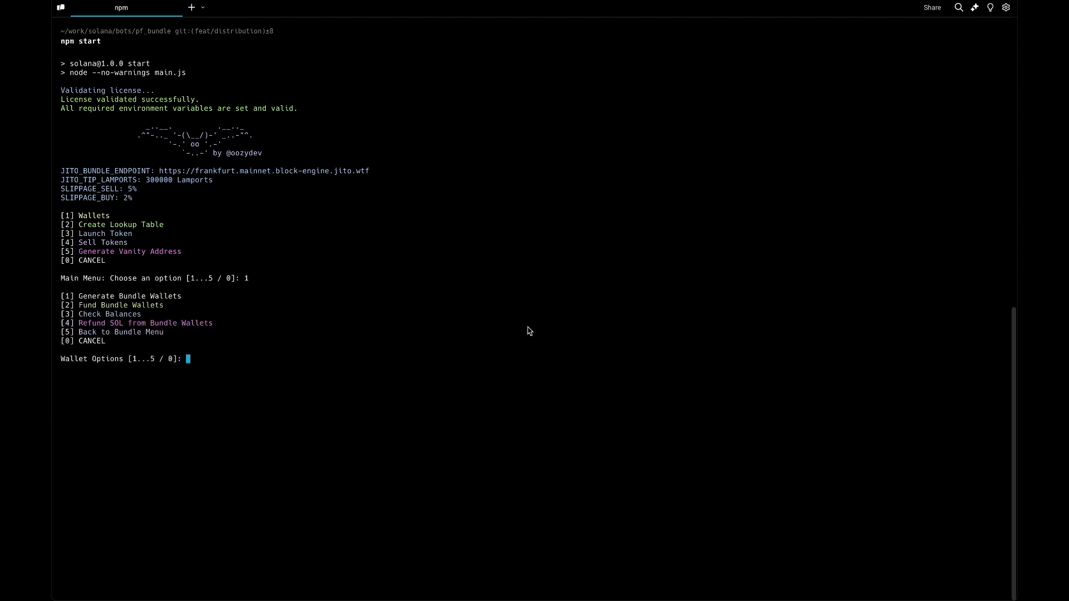
{"action": "type", "text": "1"}
{"action": "key", "text": "Return"}
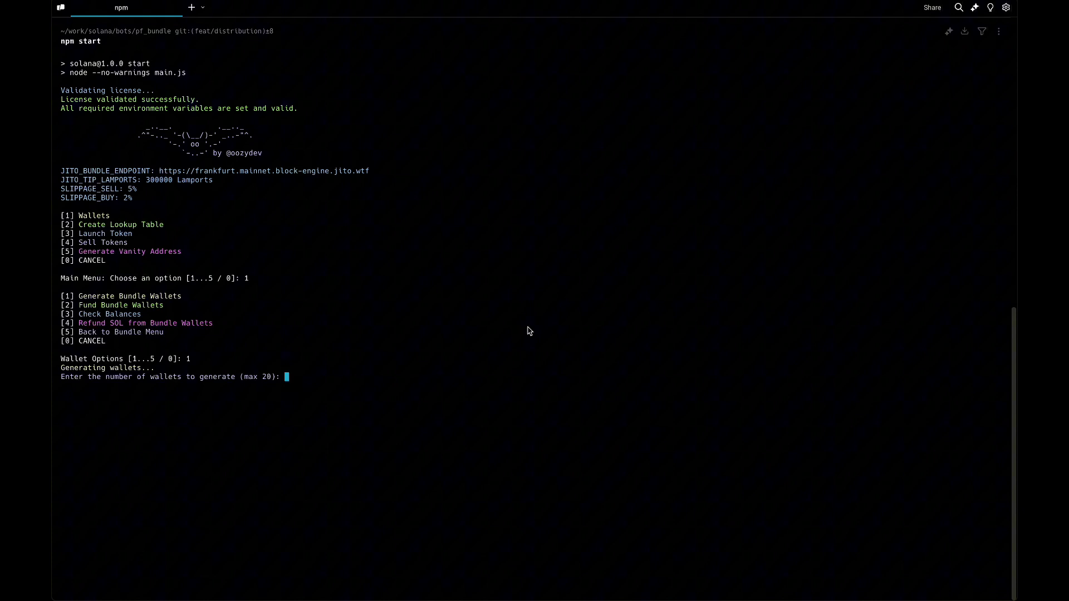
{"action": "type", "text": "5"}
{"action": "key", "text": "Return"}
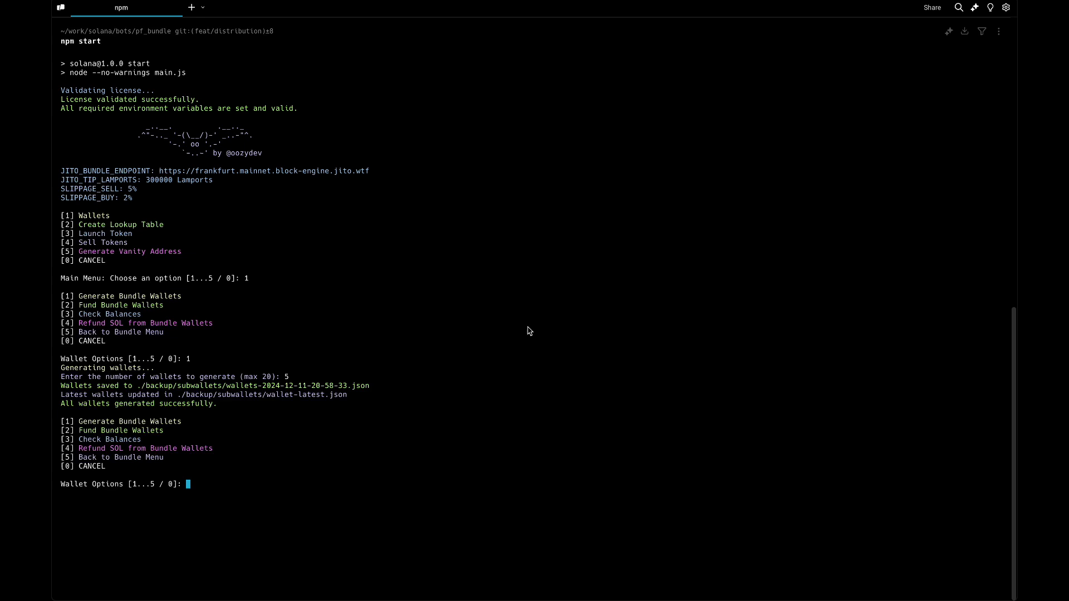
Check balances (main 2.0000 SOL, sub-wallets 0) and start creating the address lookup table.
{"action": "type", "text": "3"}
{"action": "key", "text": "Return"}
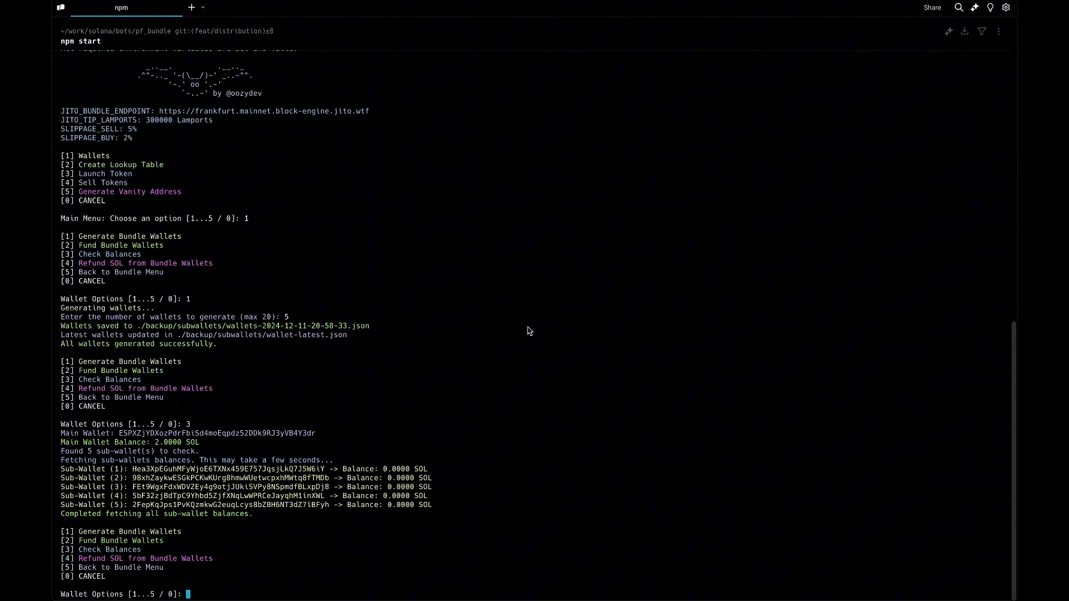
{"action": "type", "text": "0"}
{"action": "key", "text": "Return"}
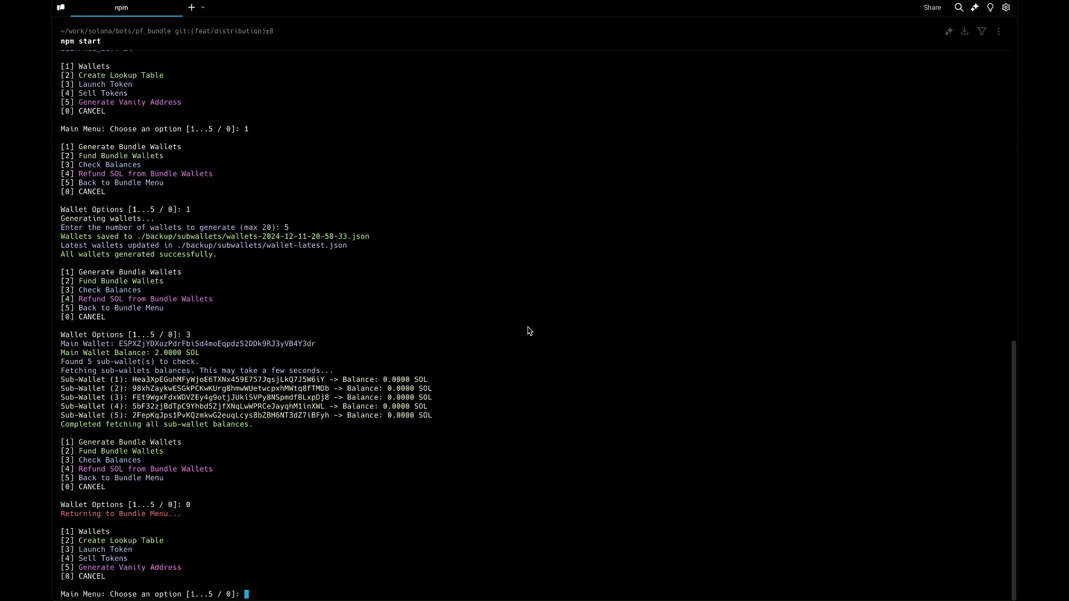
{"action": "type", "text": "2"}
{"action": "key", "text": "Return"}
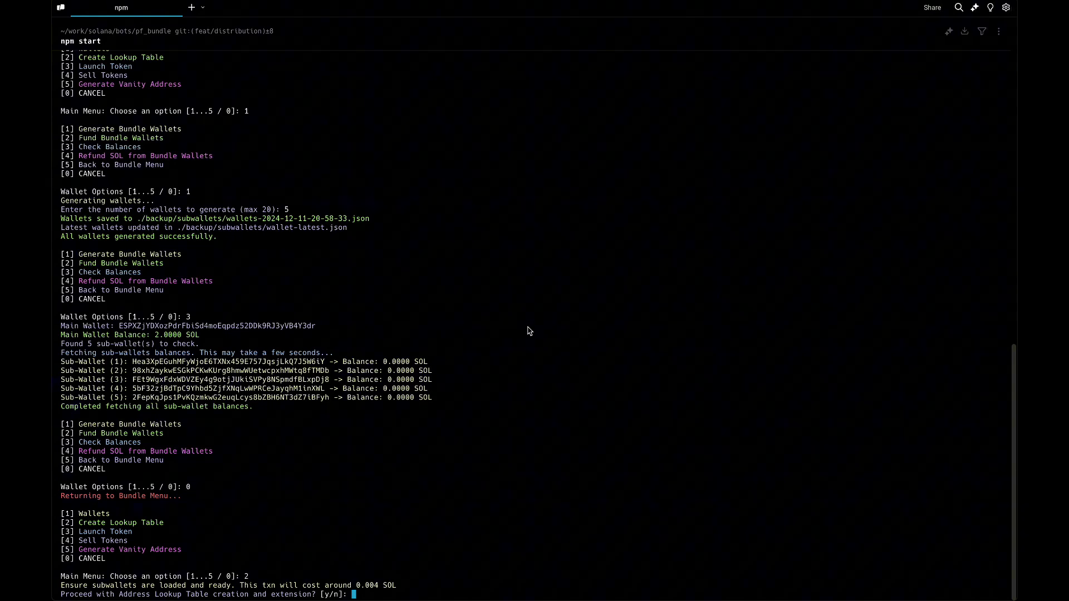
Confirm lookup table creation and, after the Jito bundle lands, return to Wallet Options.
{"action": "type", "text": "y"}
{"action": "key", "text": "Return"}
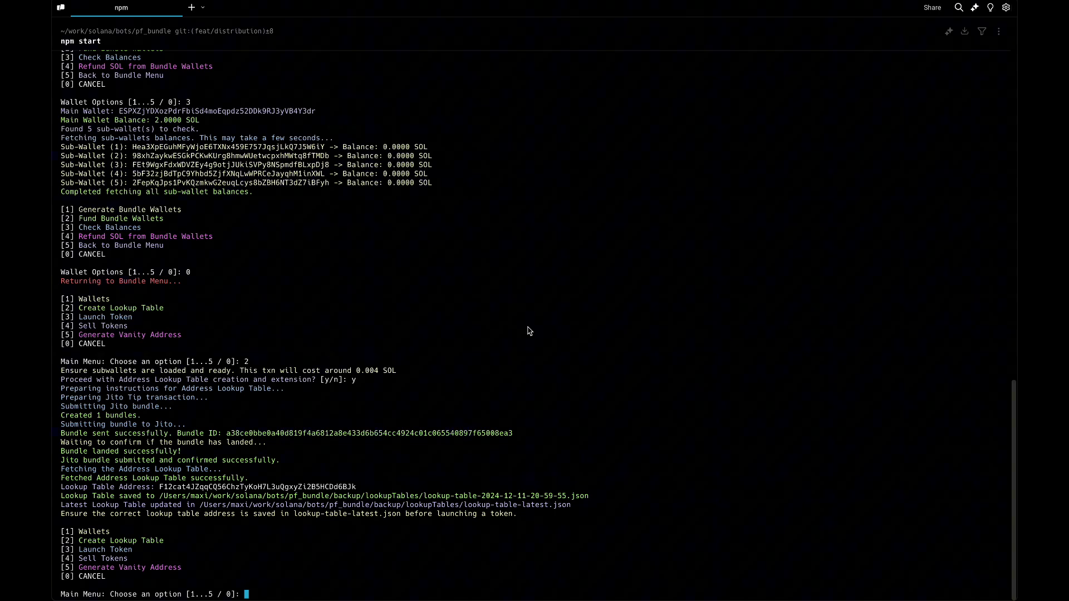
{"action": "type", "text": "1"}
{"action": "key", "text": "Return"}
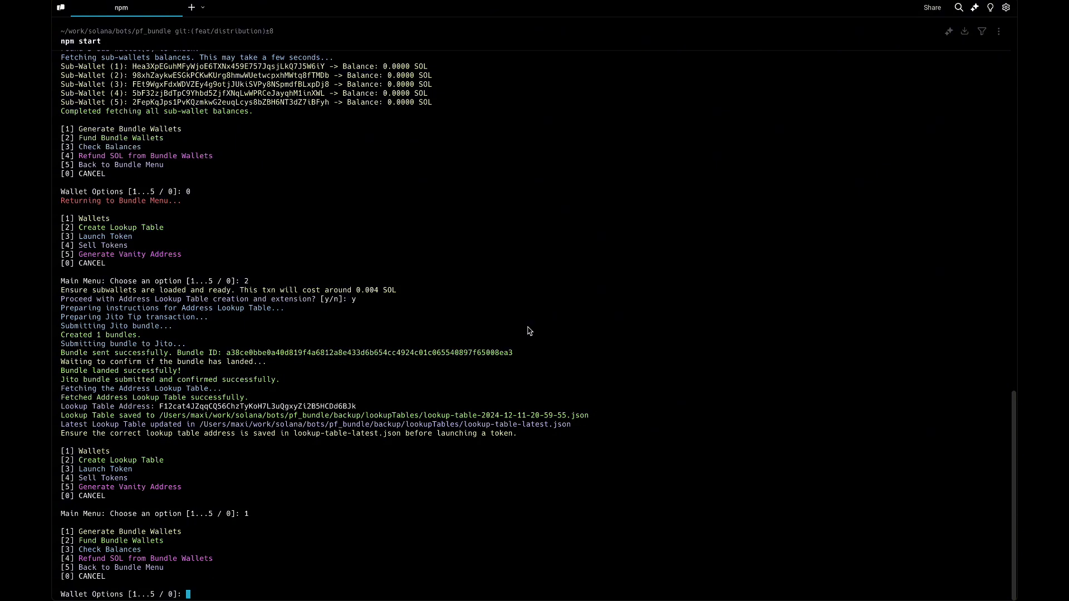
Fund each of the five sub-wallets with 0.2 SOL and verify they read 0.2000 SOL.
{"action": "type", "text": "2"}
{"action": "key", "text": "Return"}
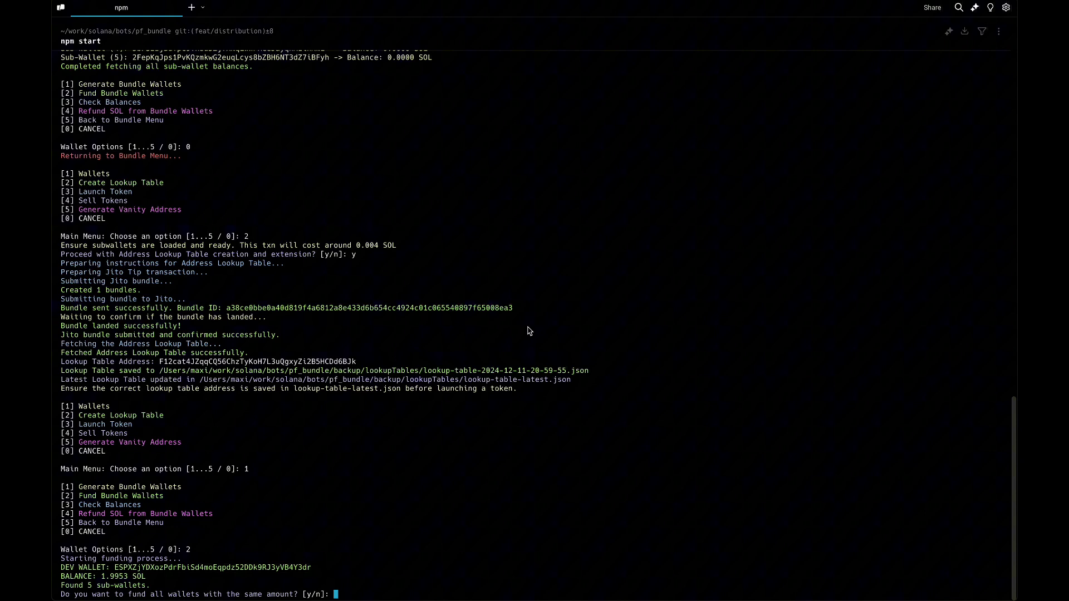
{"action": "type", "text": "y"}
{"action": "key", "text": "Return"}
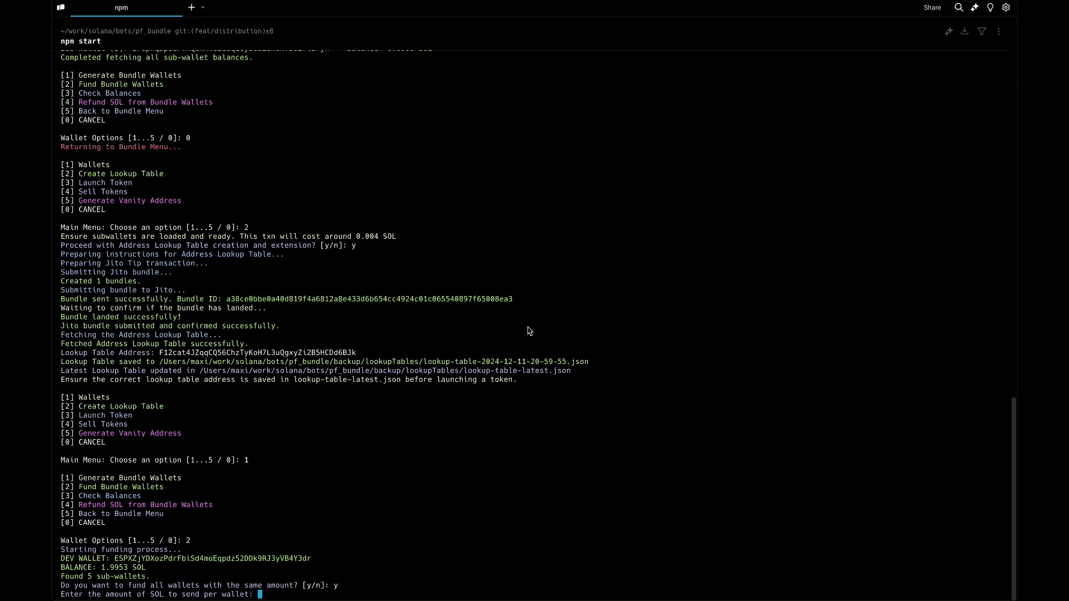
{"action": "type", "text": "0.1"}
{"action": "key", "text": "BackSpace"}
{"action": "type", "text": "2"}
{"action": "key", "text": "Return"}
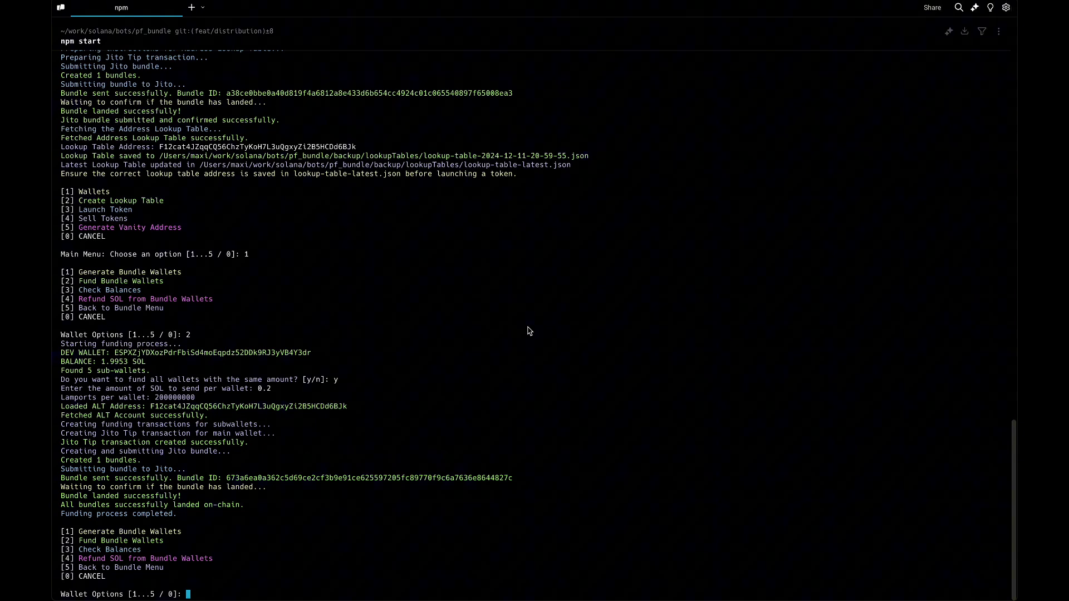
{"action": "type", "text": "3"}
{"action": "key", "text": "Return"}
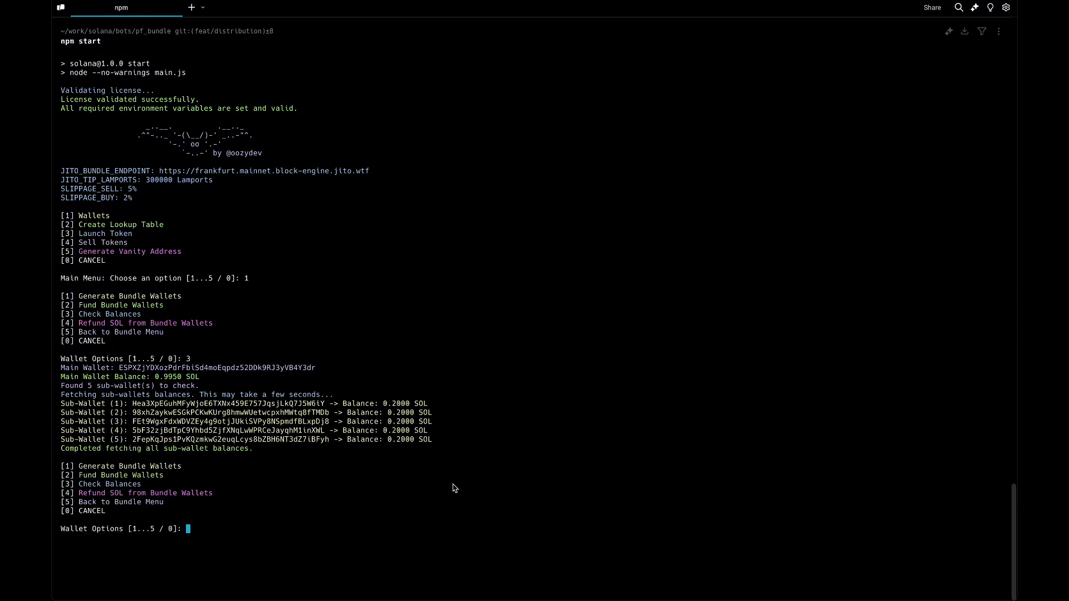
Return to the Bundle Menu and choose Launch Token to reach the image choice.
{"action": "type", "text": "0"}
{"action": "key", "text": "Return"}
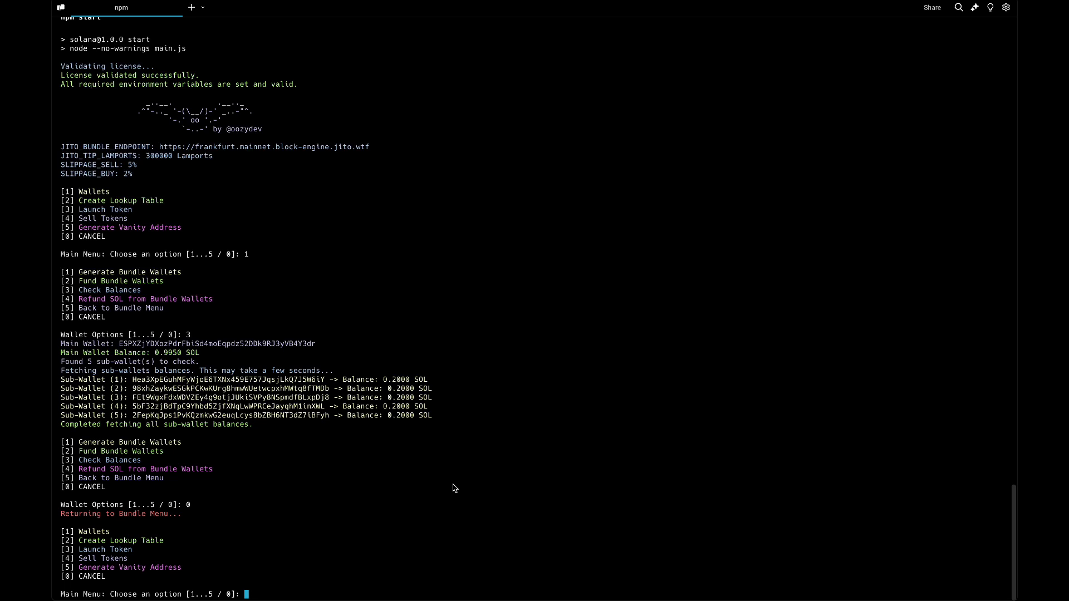
{"action": "type", "text": "3"}
{"action": "key", "text": "Return"}
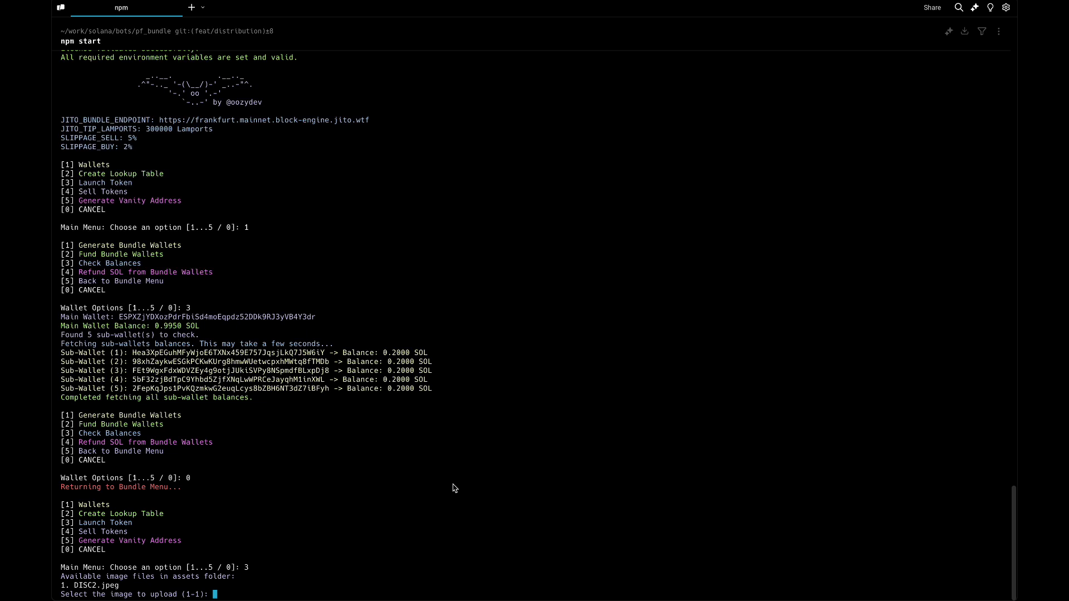
Choose DISC2.jpeg, name and symbol 'sharp', description 'testing new bot solana sharp shooter'.
{"action": "type", "text": "1"}
{"action": "key", "text": "Return"}
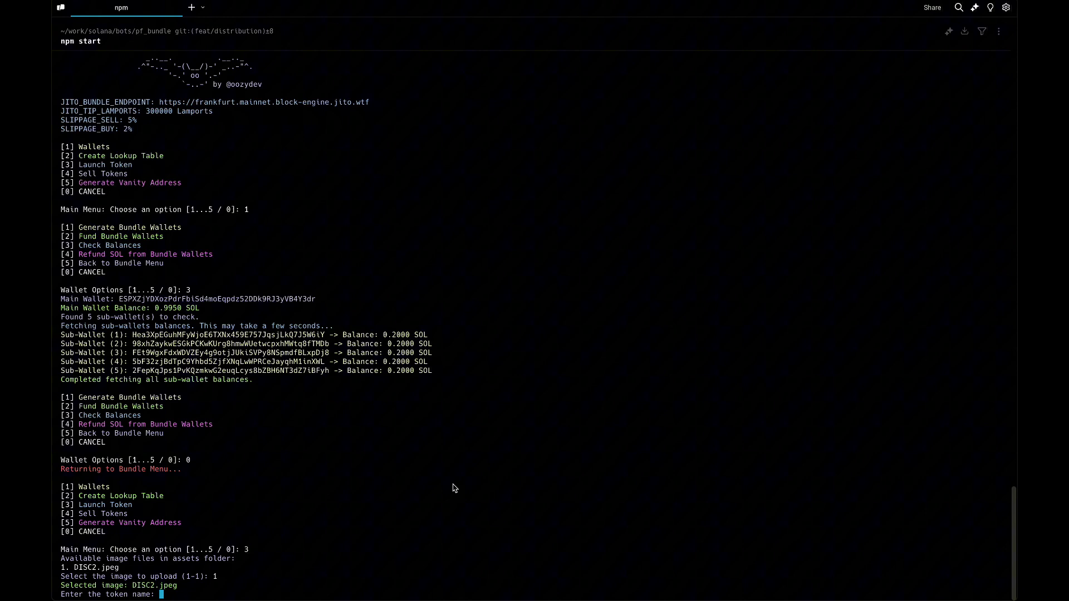
{"action": "type", "text": "sharp"}
{"action": "key", "text": "Return"}
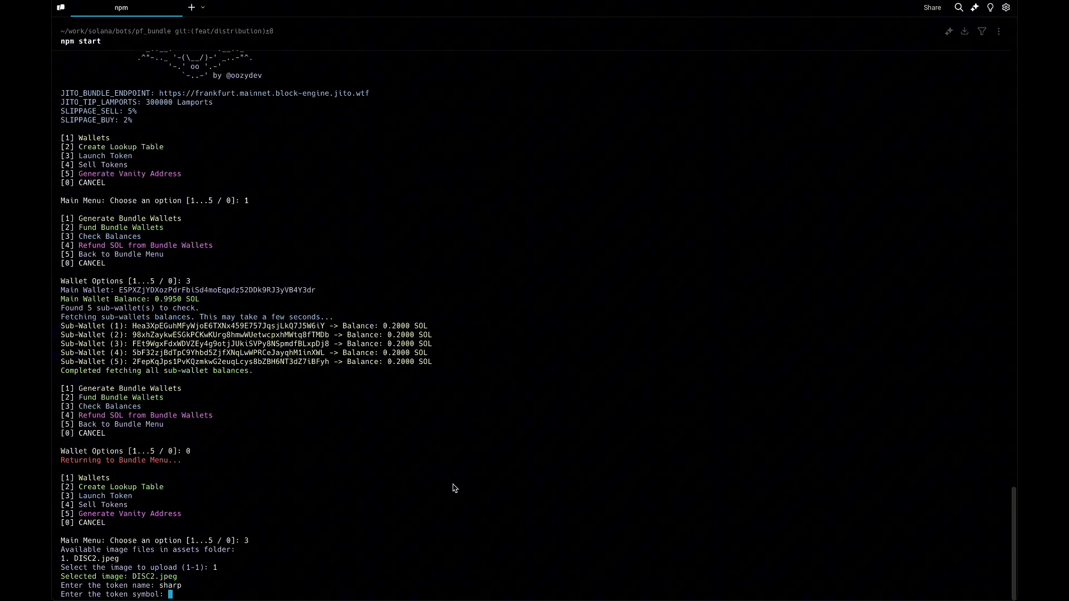
{"action": "type", "text": "sharp"}
{"action": "key", "text": "Return"}
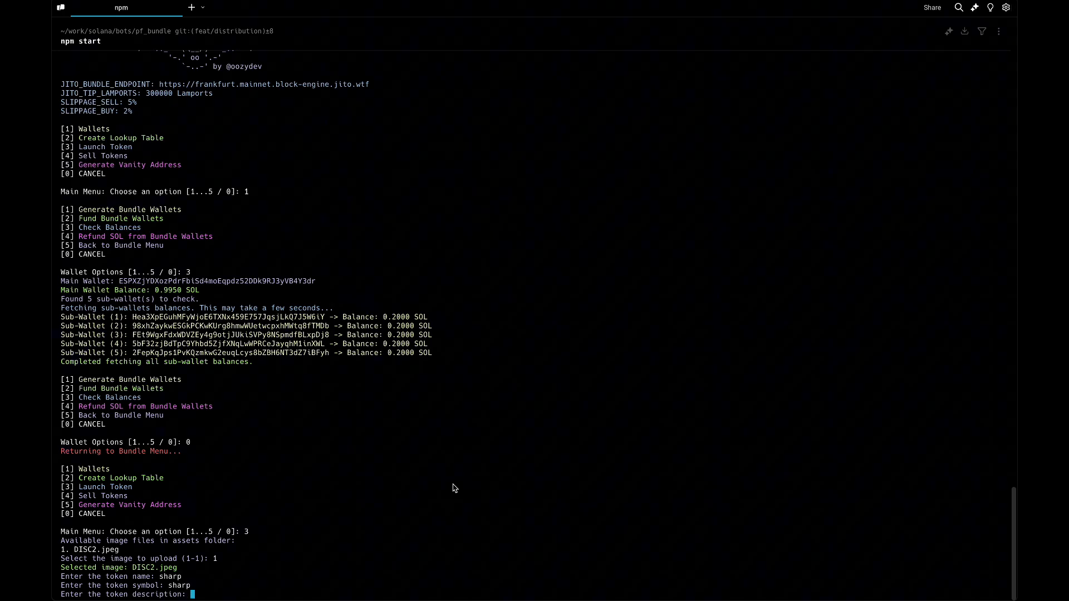
{"action": "type", "text": "testing new bot solana sharp shoot"}
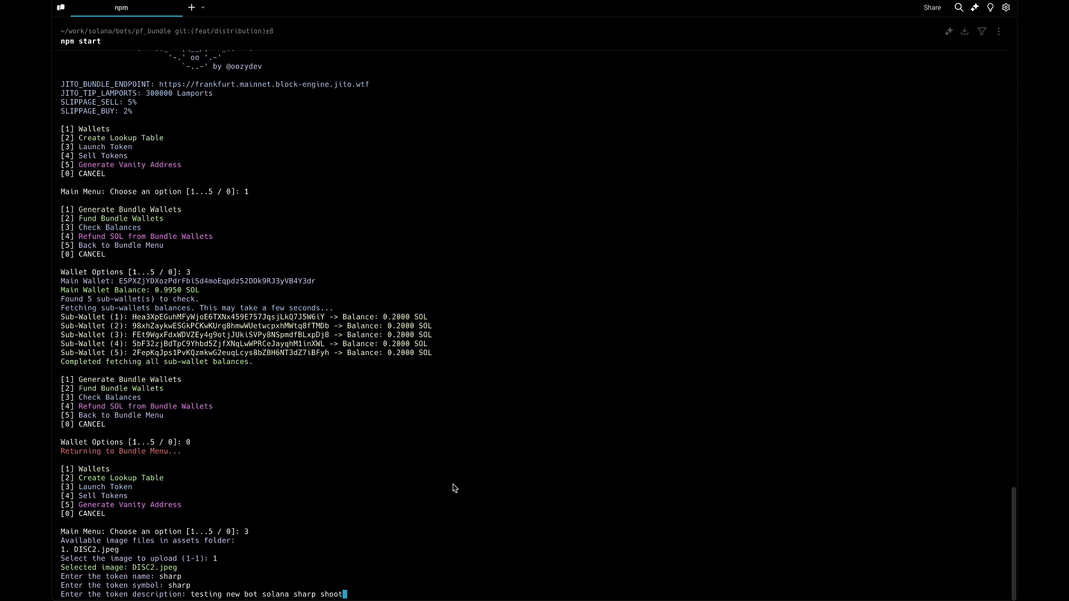
{"action": "type", "text": "er"}
{"action": "key", "text": "Return"}
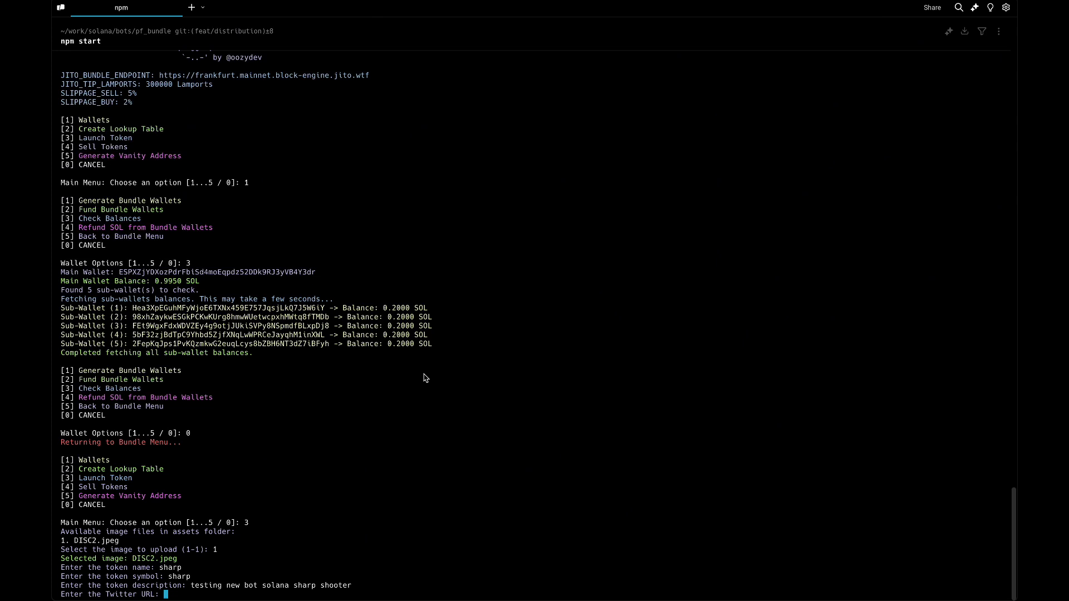
Paste the Twitter, Telegram and website links to upload the token metadata.
{"action": "type", "text": "https://twitter.com/SOLSharpshooter"}
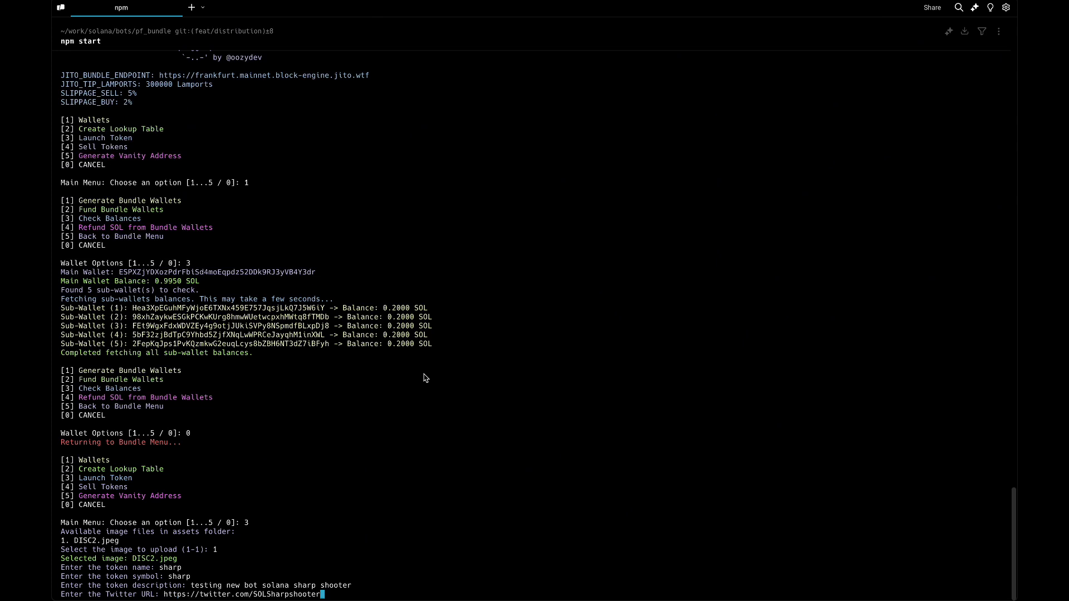
{"action": "key", "text": "Return"}
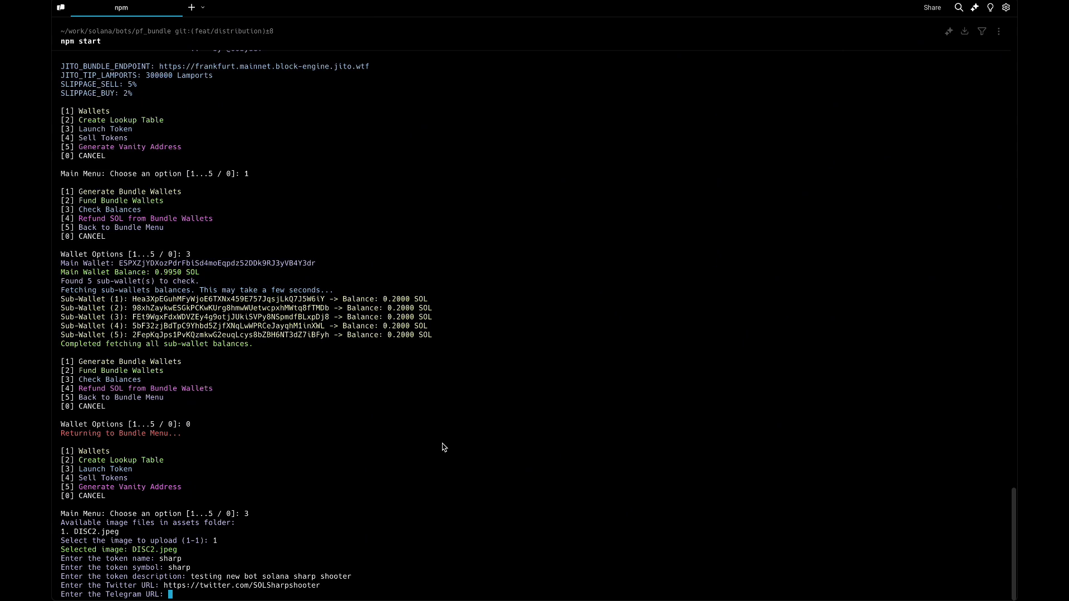
{"action": "type", "text": "https://discord.gg/5jeMvfFV"}
{"action": "key", "text": "Return"}
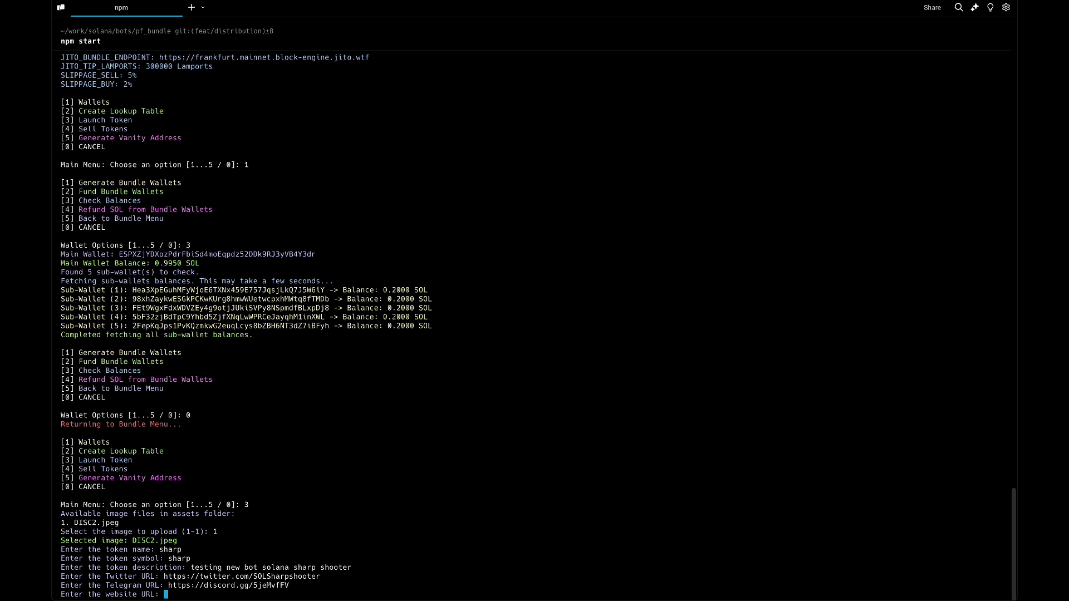
{"action": "type", "text": "https://solanasharpshooter.com/"}
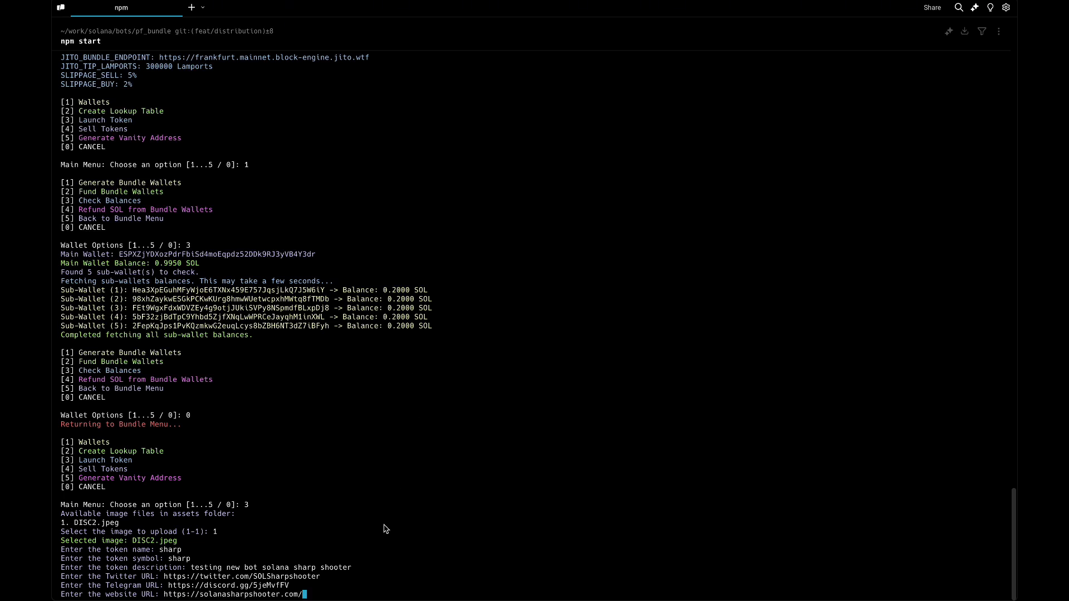
{"action": "key", "text": "Return"}
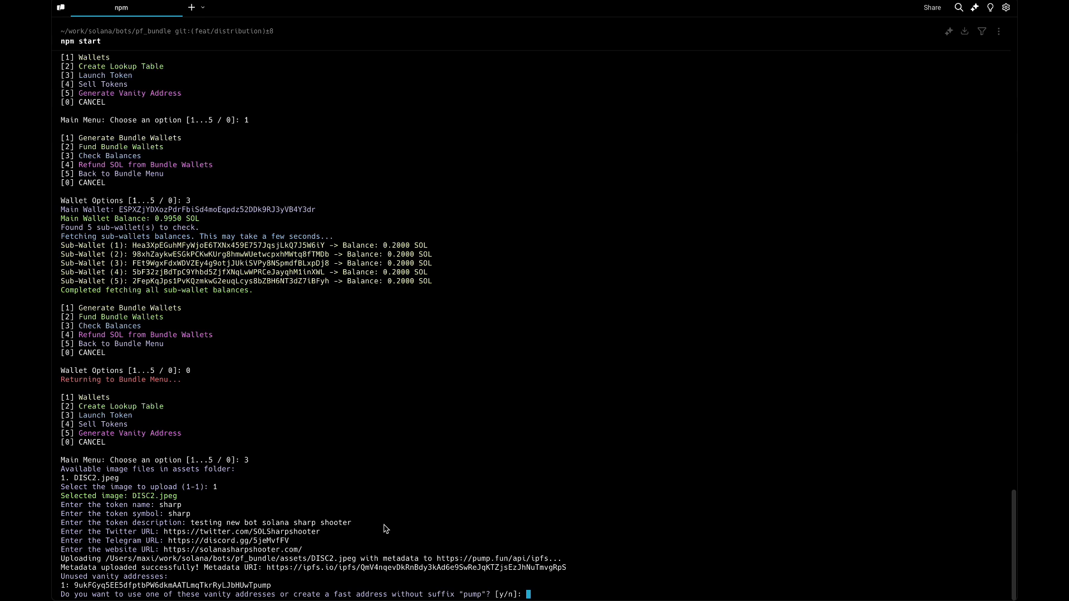
Use unused vanity address 1 and buy 0.5 SOL from the main wallet.
{"action": "type", "text": "y"}
{"action": "key", "text": "Return"}
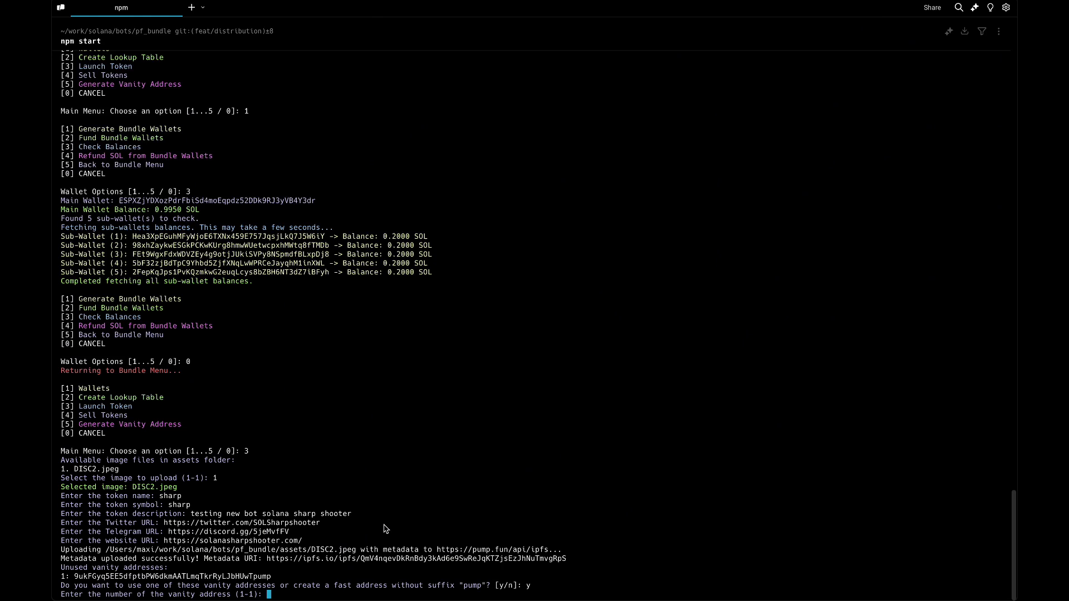
{"action": "type", "text": "1"}
{"action": "key", "text": "Return"}
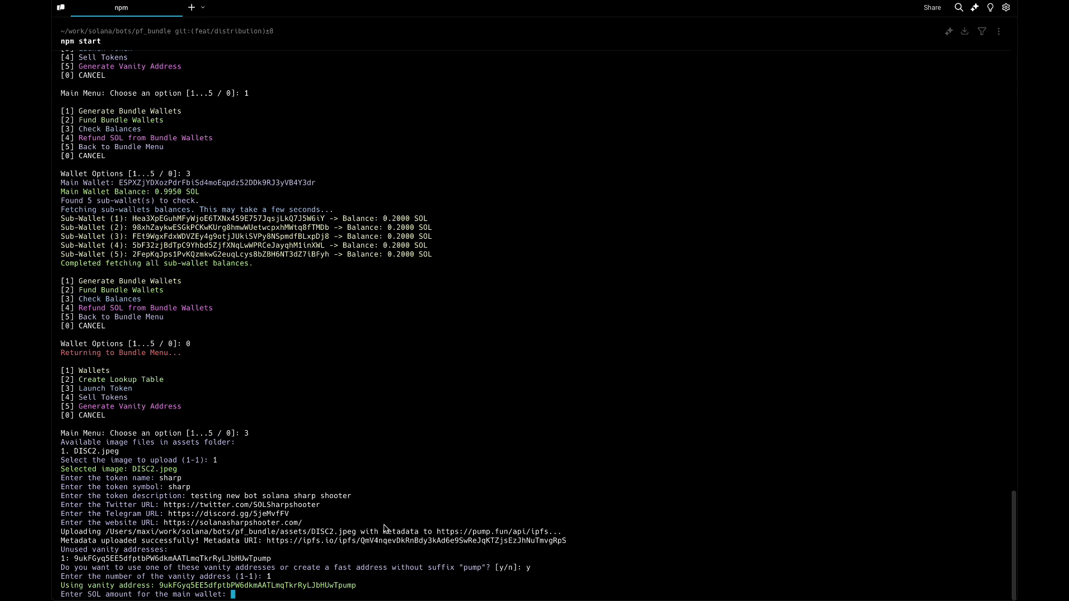
{"action": "type", "text": "0.5"}
{"action": "key", "text": "Return"}
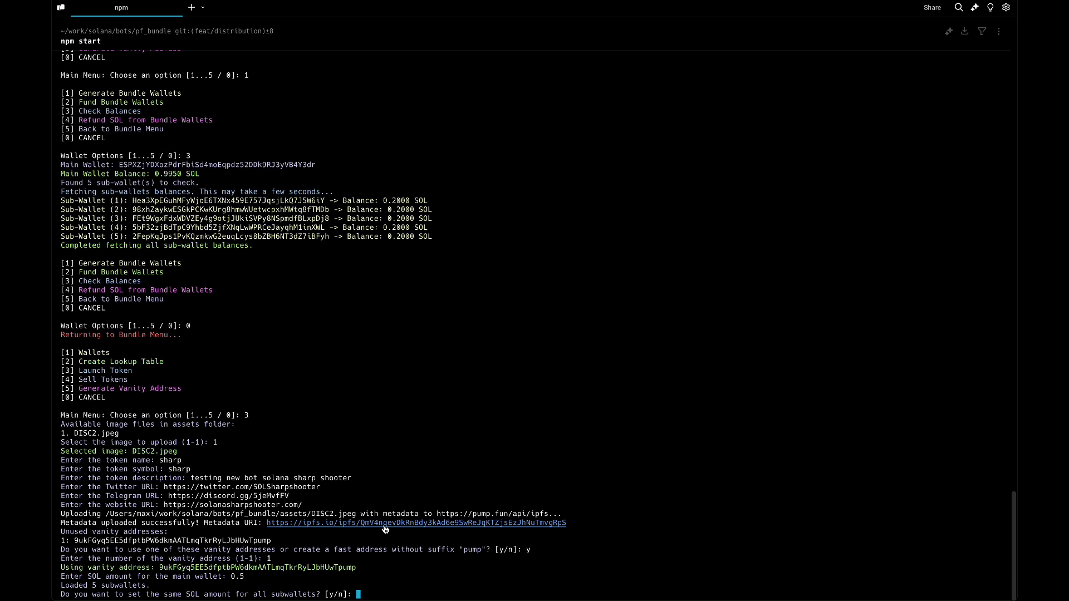
Set 0.05 SOL for every sub-wallet and confirm the token launch bundle.
{"action": "type", "text": "y"}
{"action": "key", "text": "Return"}
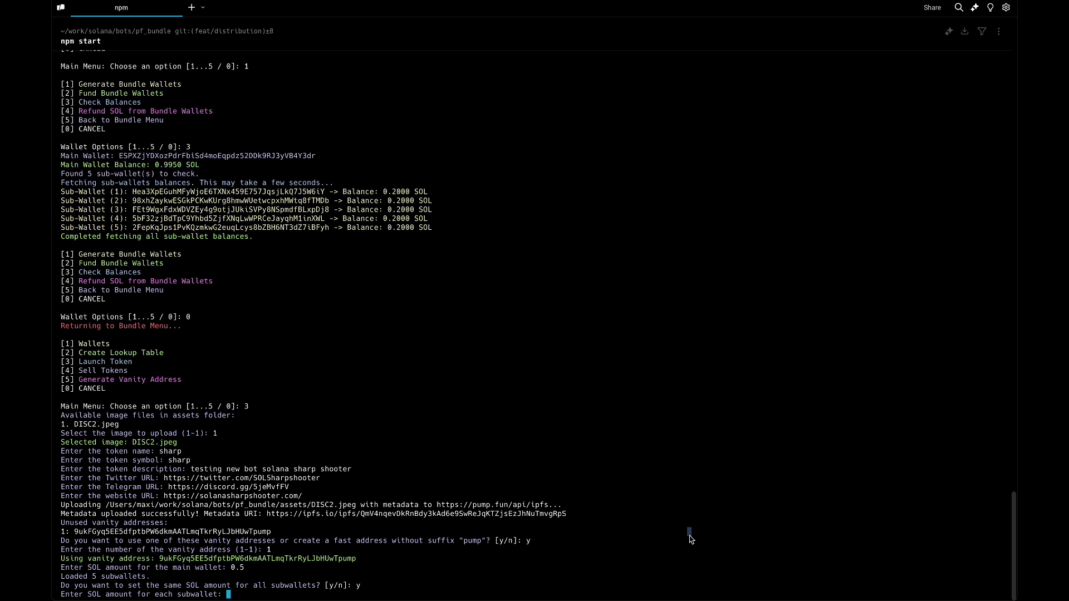
{"action": "type", "text": "0.05"}
{"action": "key", "text": "Return"}
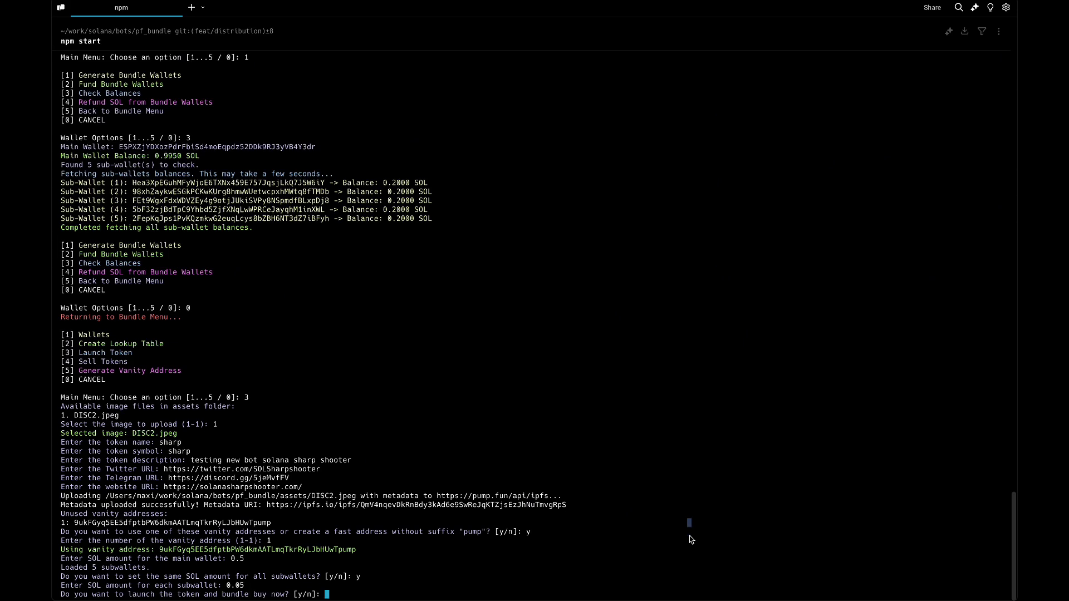
{"action": "type", "text": "y"}
{"action": "key", "text": "Return"}
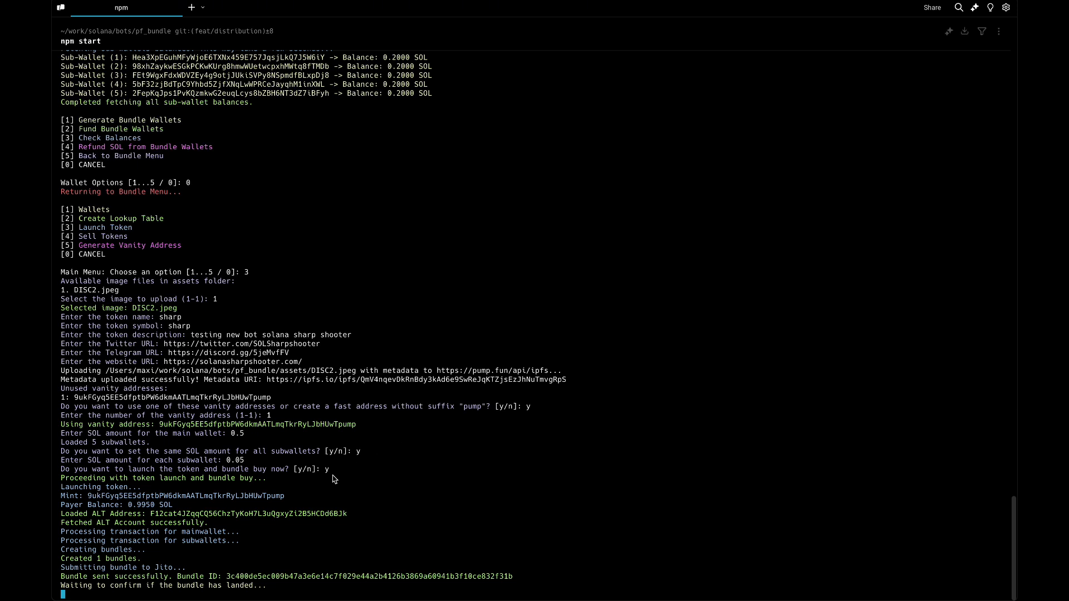
Select the sharp mint address once the bundle lands, then exit full screen.
{"action": "double_click", "coordinate": [210, 496]}
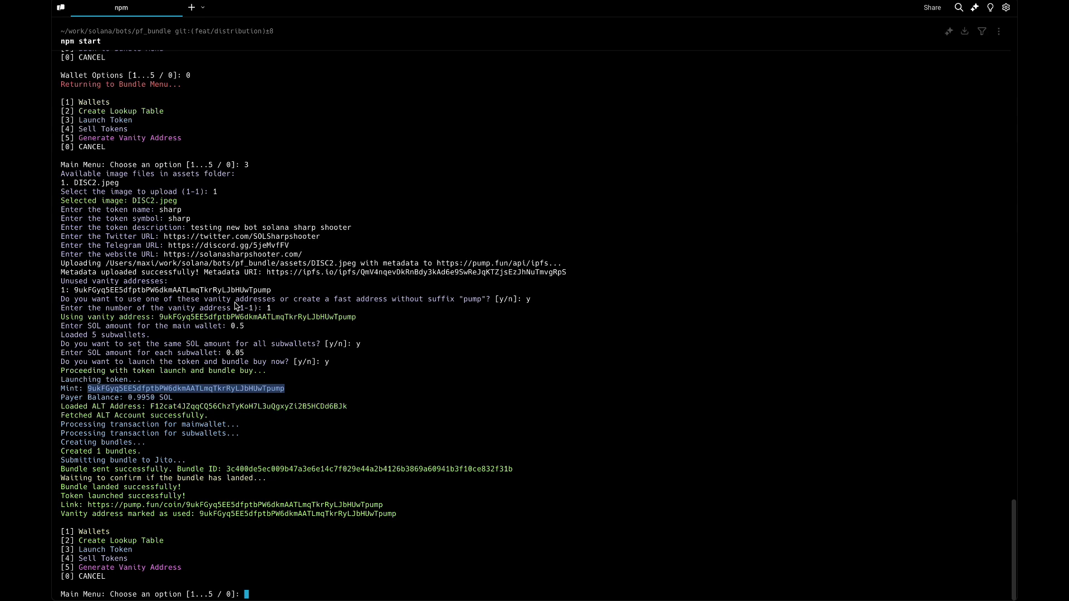
{"action": "left_click", "coordinate": [85, 8]}
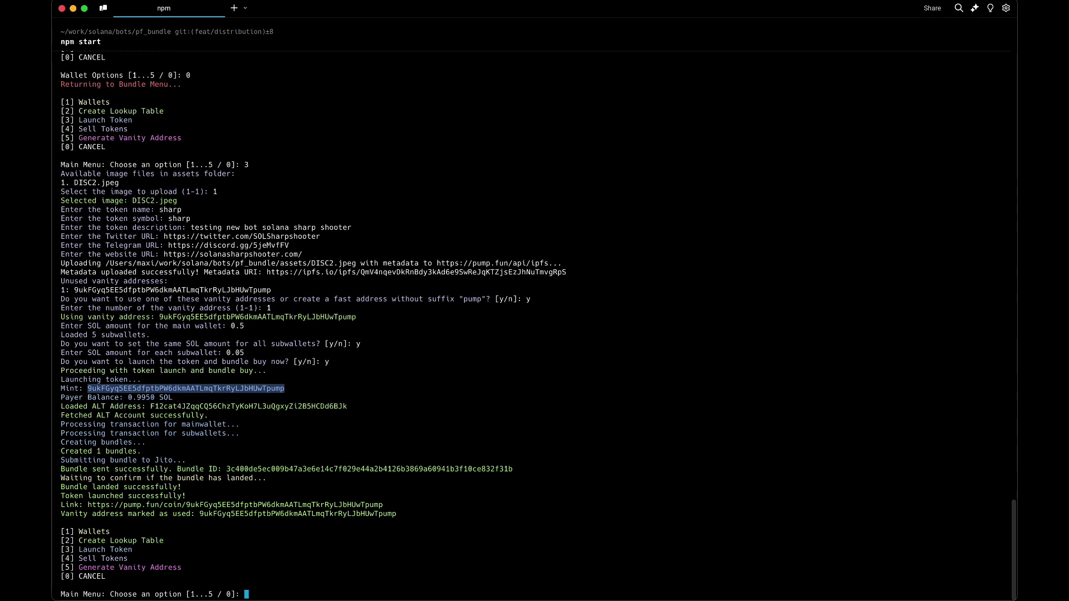
Open the sharp coin on pump.fun and review the sub-wallets' holder percentages.
{"action": "key", "text": "super+Tab"}
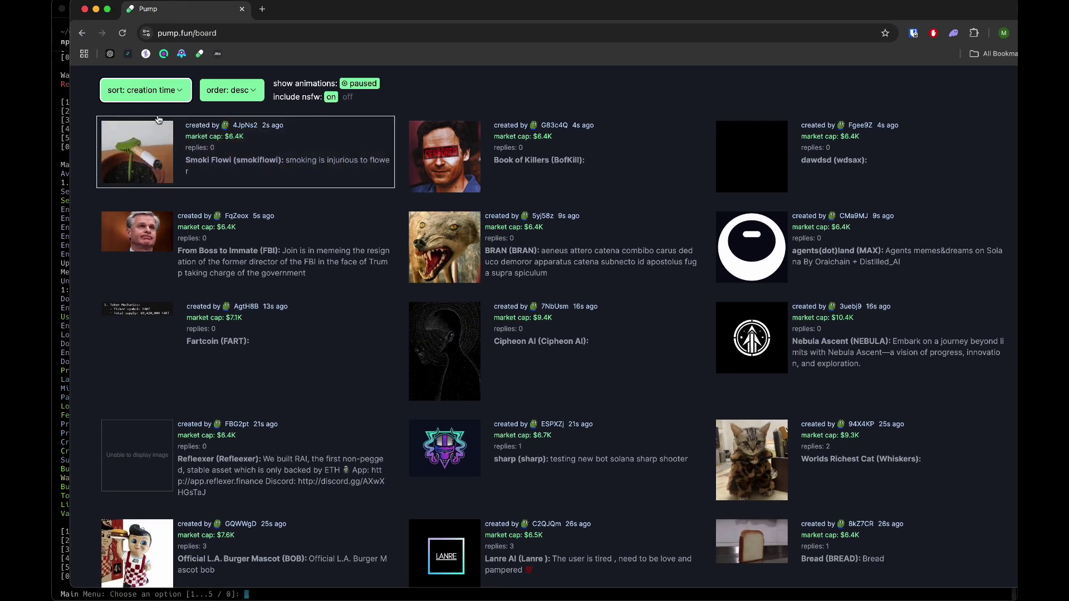
{"action": "left_click", "coordinate": [865, 453]}
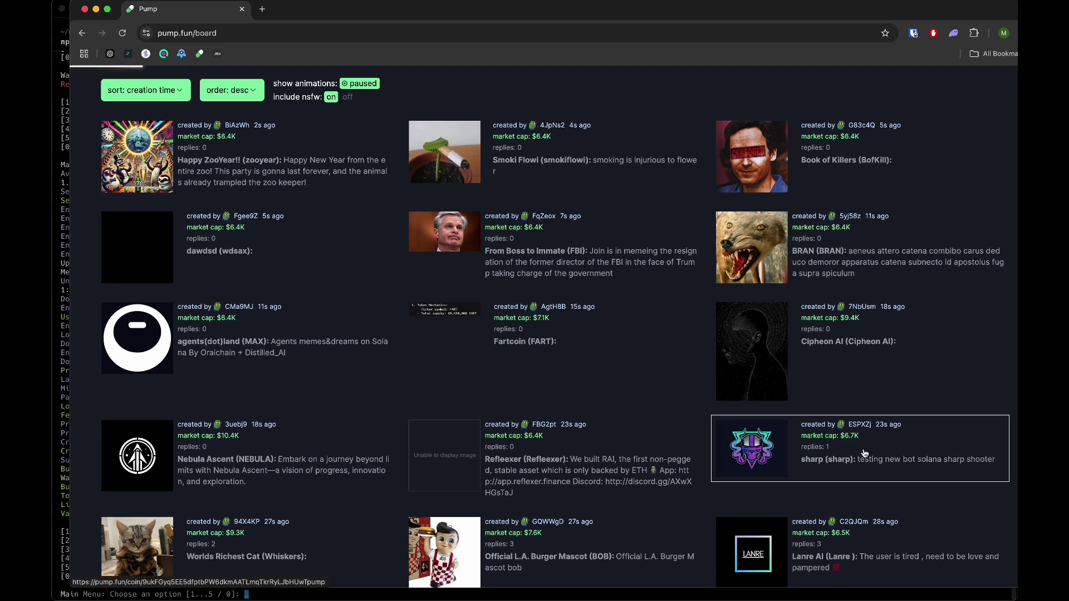
{"action": "scroll", "coordinate": [554, 505], "scroll_direction": "down", "scroll_amount": 2}
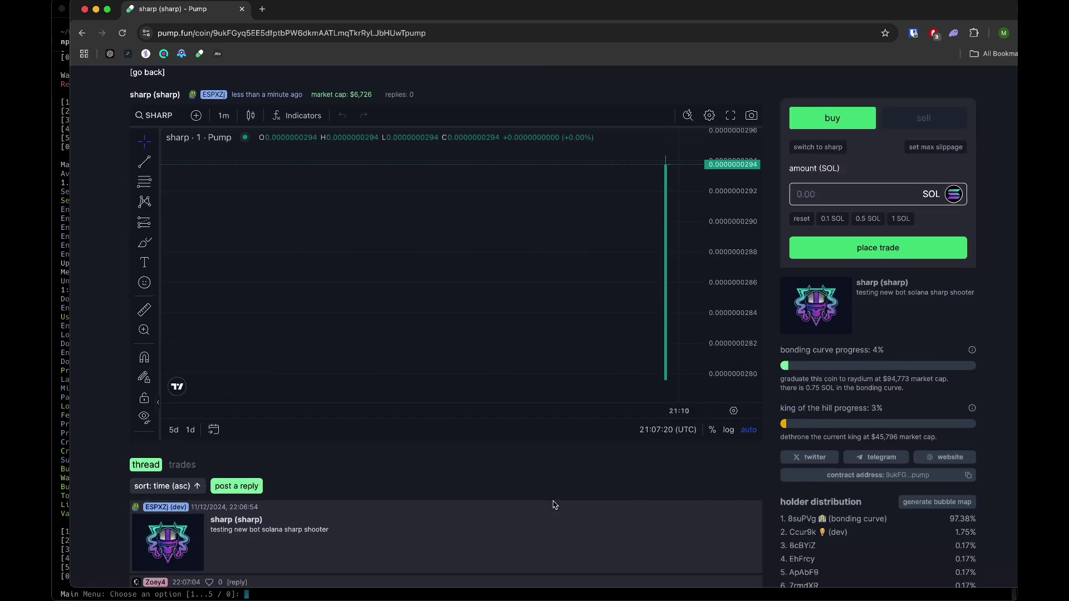
{"action": "scroll", "coordinate": [554, 505], "scroll_direction": "down", "scroll_amount": 2}
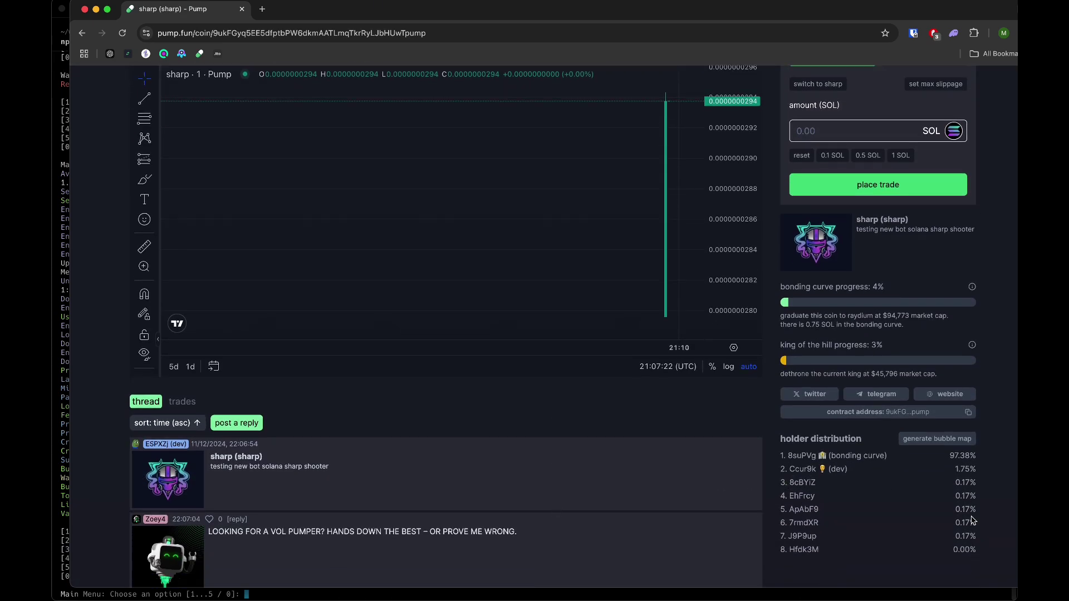
{"action": "left_click_drag", "start_coordinate": [987, 539], "coordinate": [937, 491]}
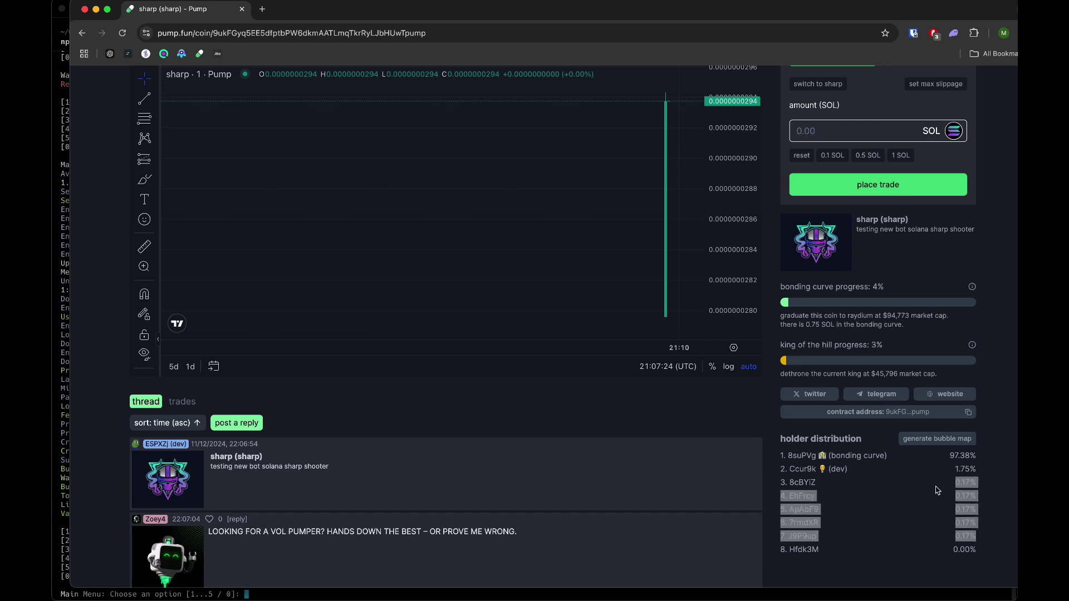
{"action": "left_click", "coordinate": [938, 490]}
Show the sharp coin's trades list with its six bundled buys.
{"action": "scroll", "coordinate": [455, 463], "scroll_direction": "down", "scroll_amount": 2}
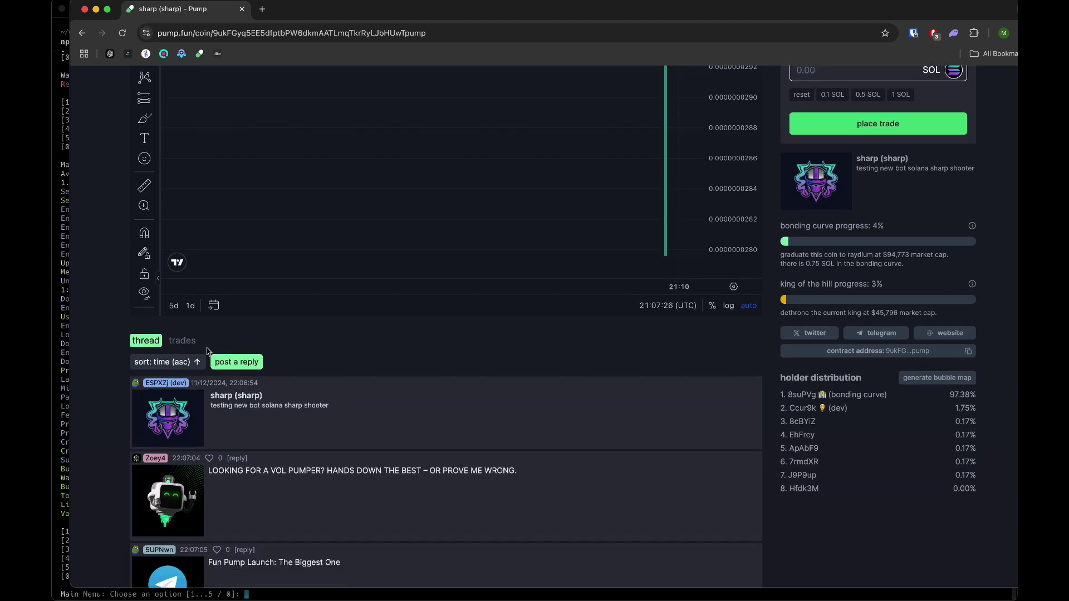
{"action": "left_click", "coordinate": [185, 341]}
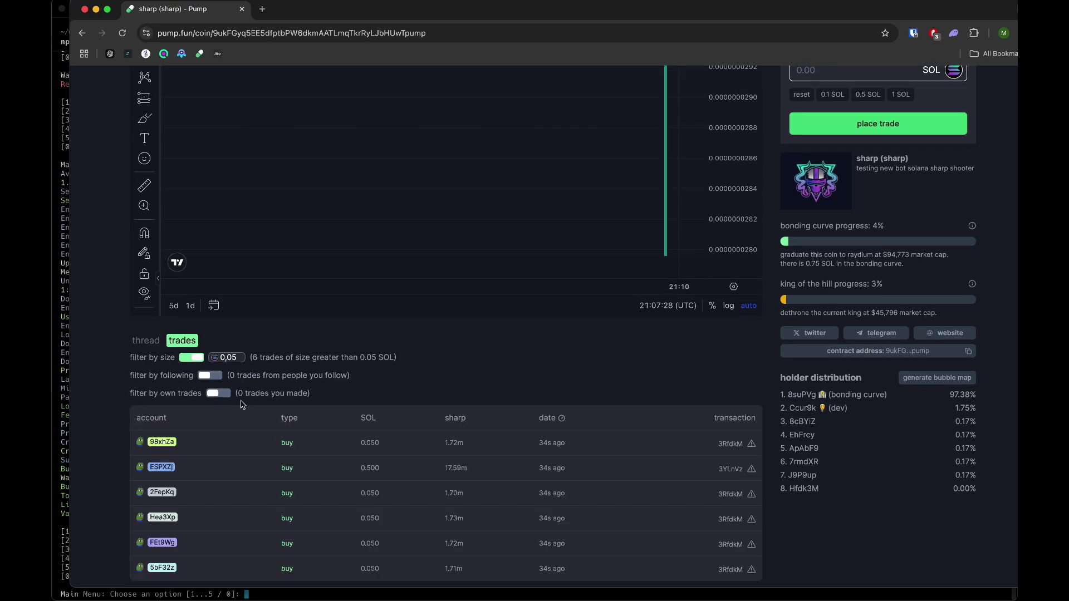
{"action": "scroll", "coordinate": [223, 413], "scroll_direction": "down", "scroll_amount": 3}
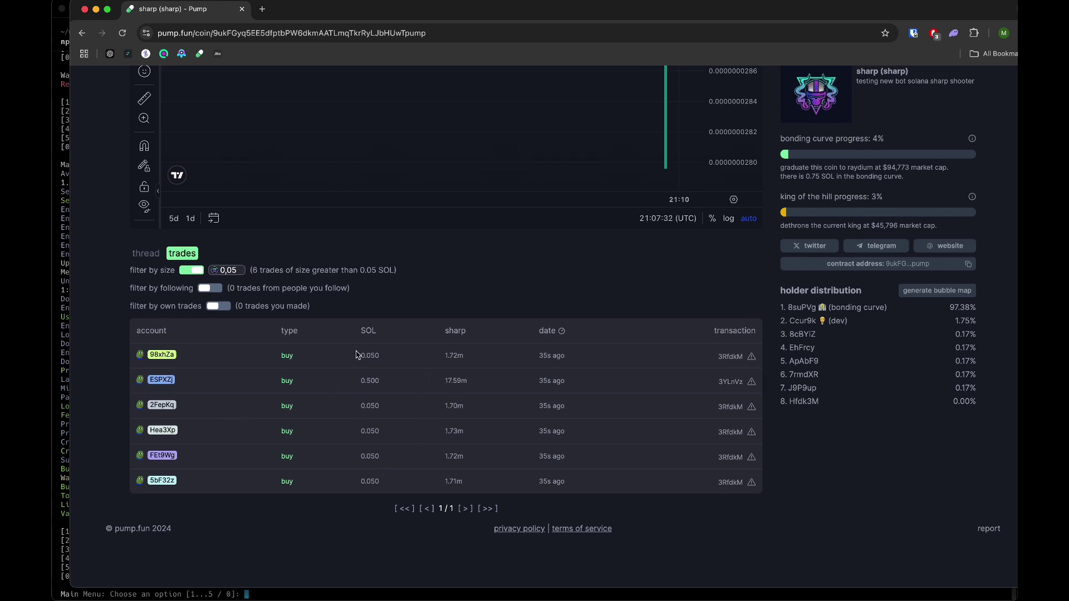
{"action": "scroll", "coordinate": [281, 298], "scroll_direction": "up", "scroll_amount": 5}
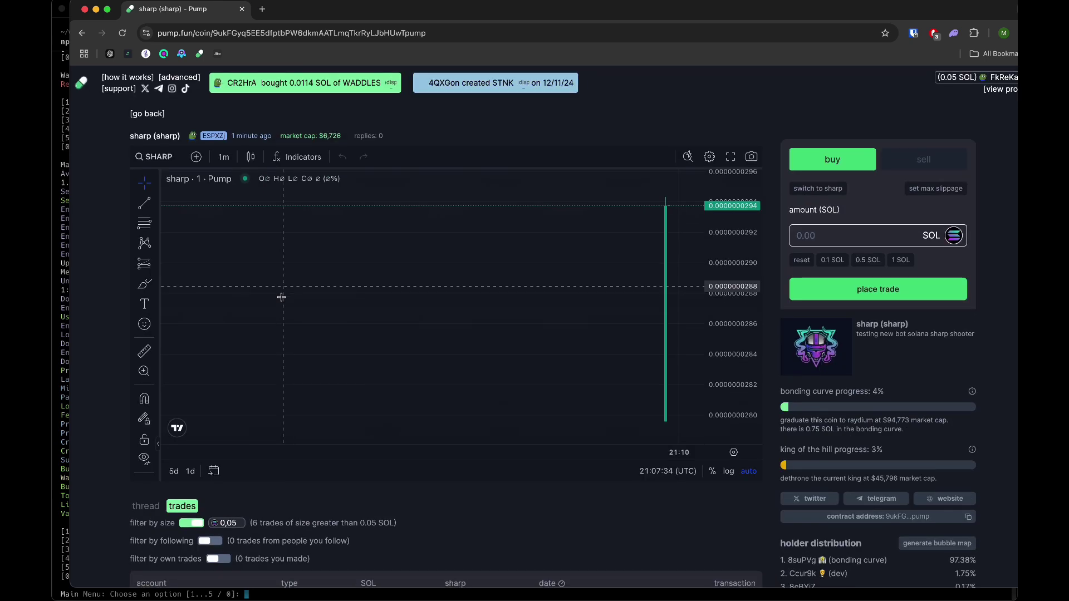
Open Photon SOL in a new tab and search the sharp coin ID to open its pair.
{"action": "left_click", "coordinate": [262, 9]}
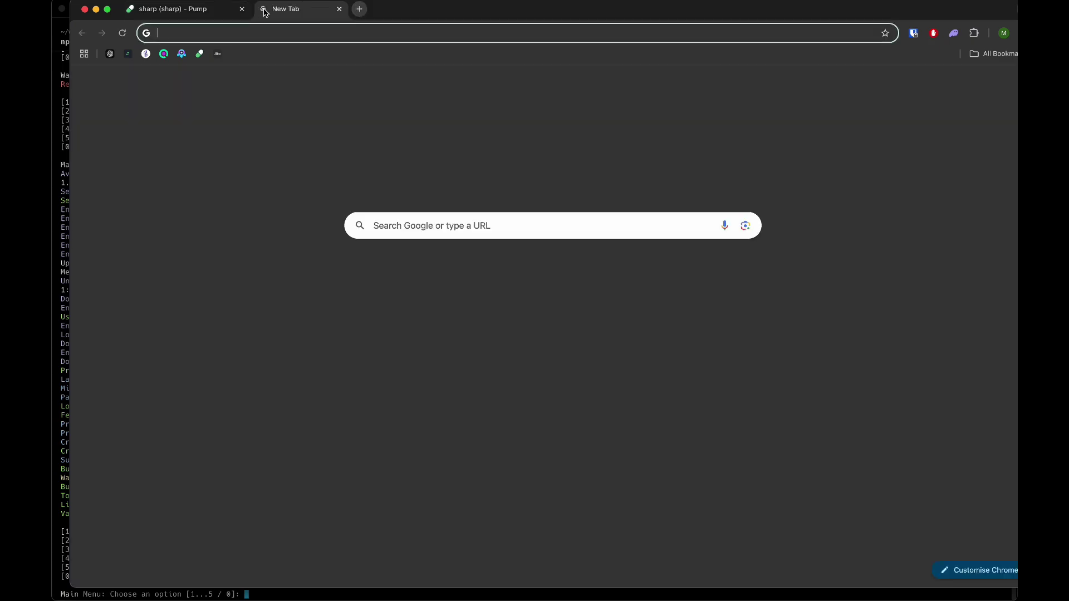
{"action": "type", "text": "photo"}
{"action": "key", "text": "Return"}
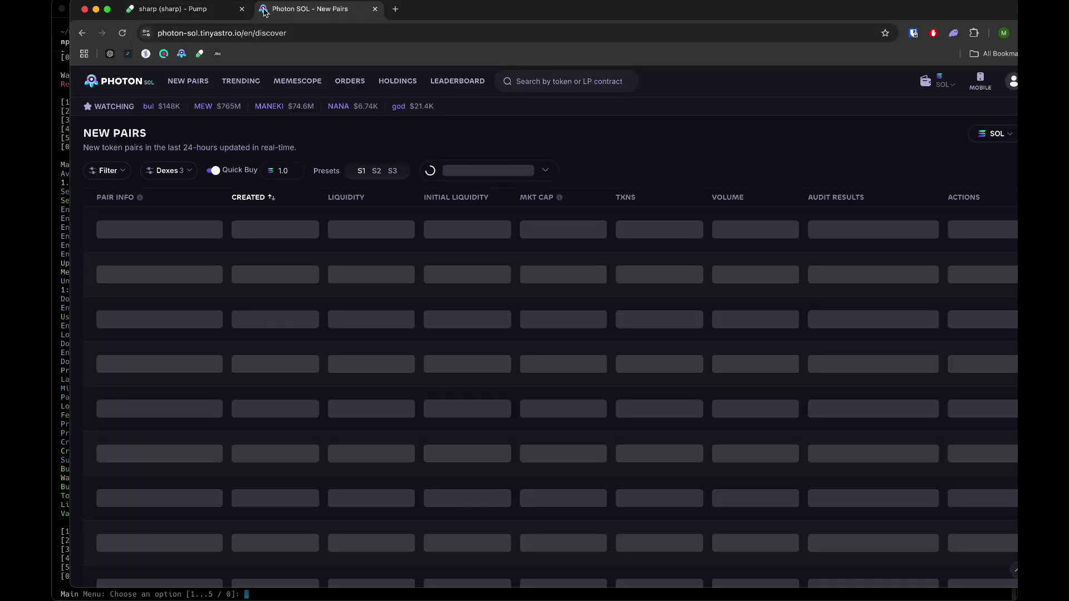
{"action": "left_click", "coordinate": [184, 9]}
{"action": "double_click", "coordinate": [307, 33]}
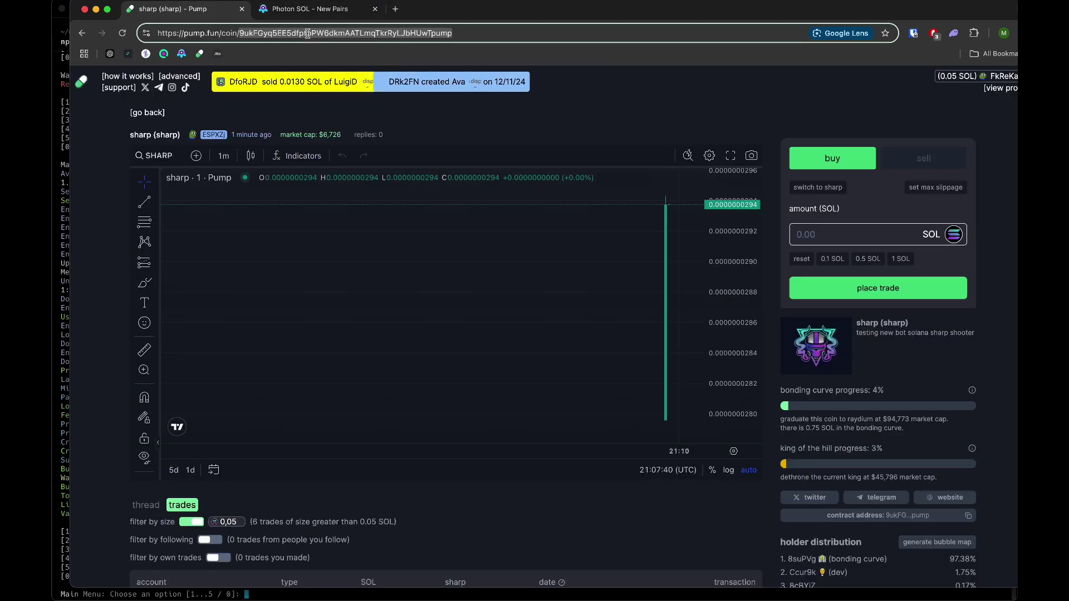
{"action": "left_click", "coordinate": [307, 9]}
{"action": "left_click", "coordinate": [563, 81]}
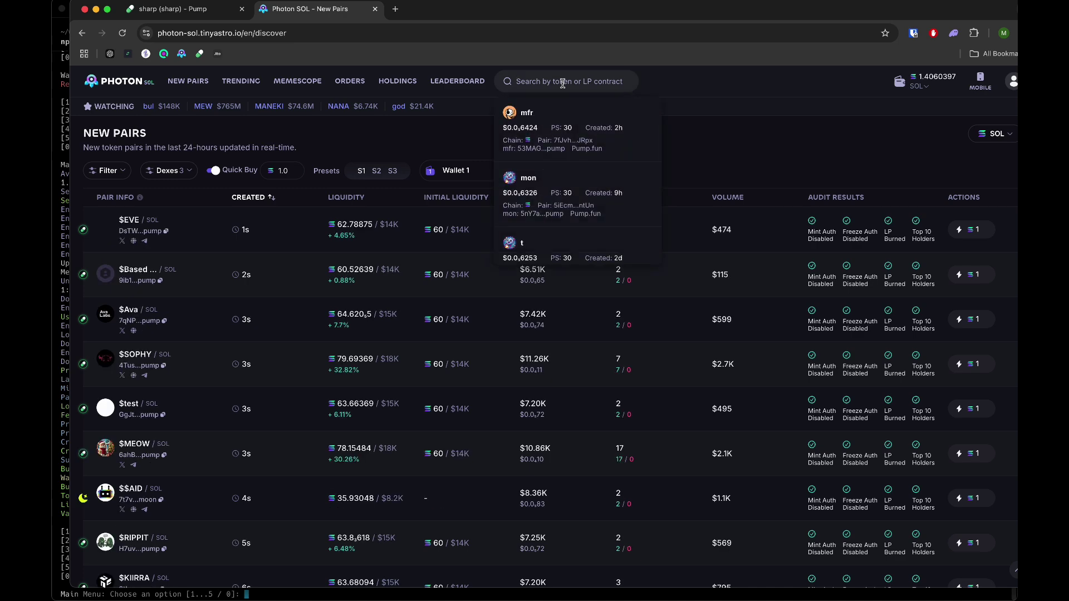
{"action": "type", "text": "lkmAATLmqTkrRyLJbHUwTpump"}
{"action": "left_click", "coordinate": [559, 112]}
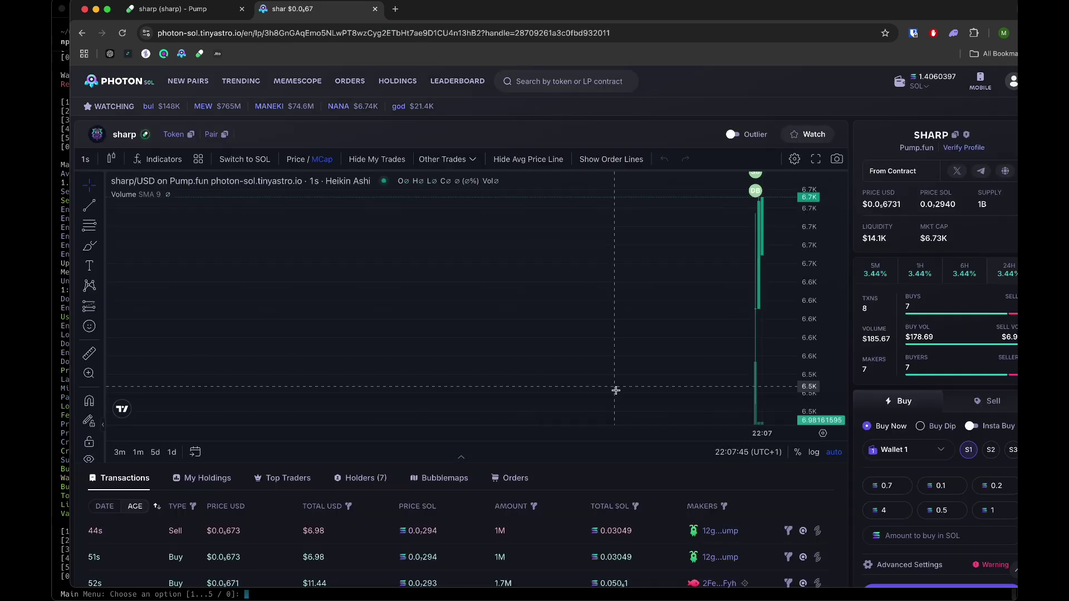
Inspect the transactions: an 18M dev buy and five 1.7M sub-wallet buys.
{"action": "scroll", "coordinate": [580, 475], "scroll_direction": "down", "scroll_amount": 5}
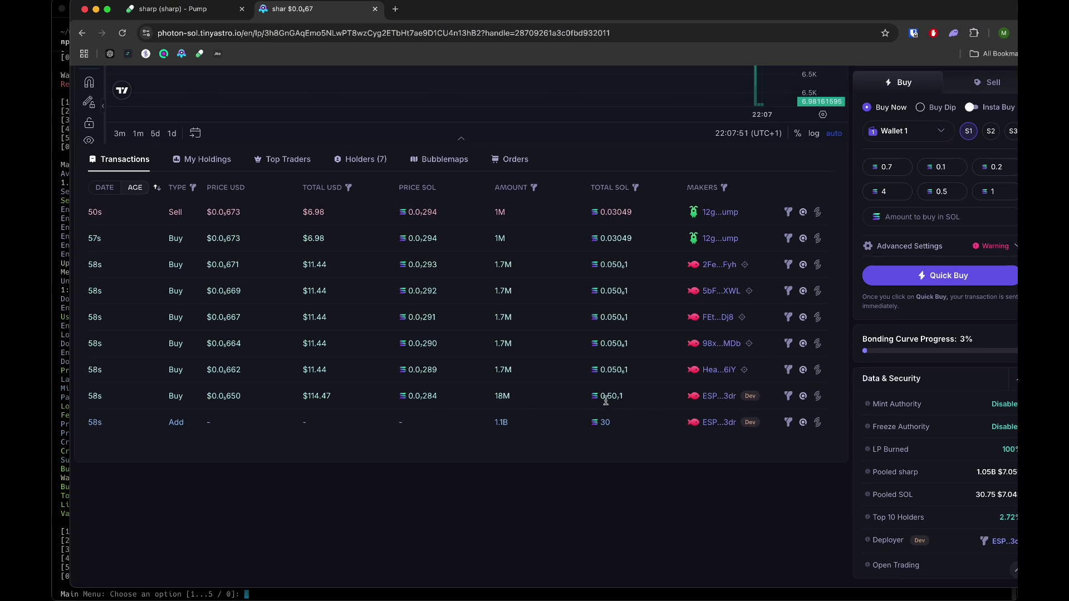
{"action": "left_click_drag", "start_coordinate": [749, 372], "coordinate": [679, 264]}
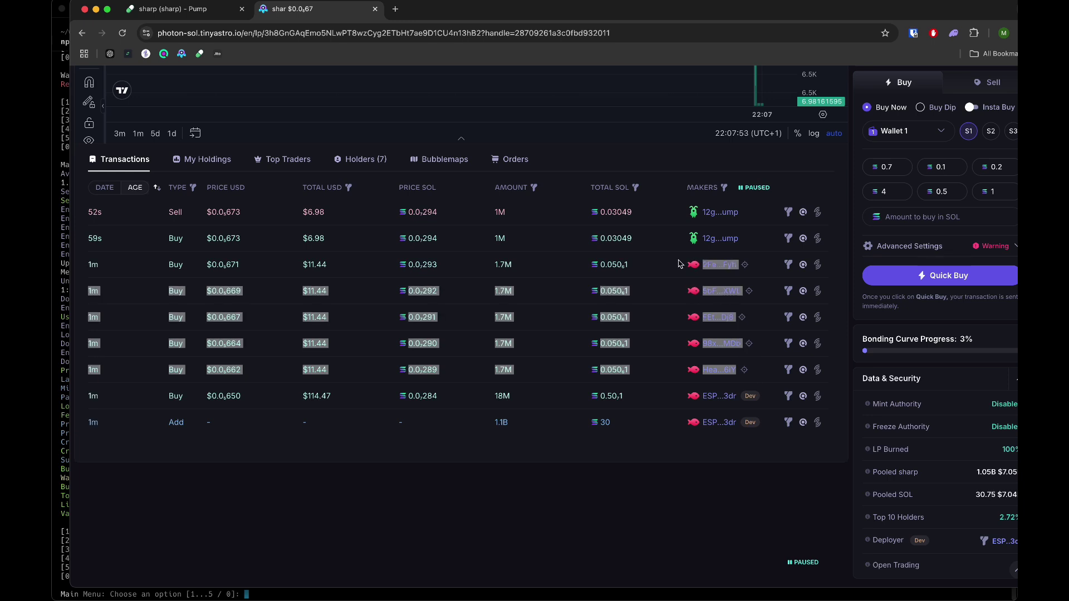
{"action": "left_click", "coordinate": [636, 324]}
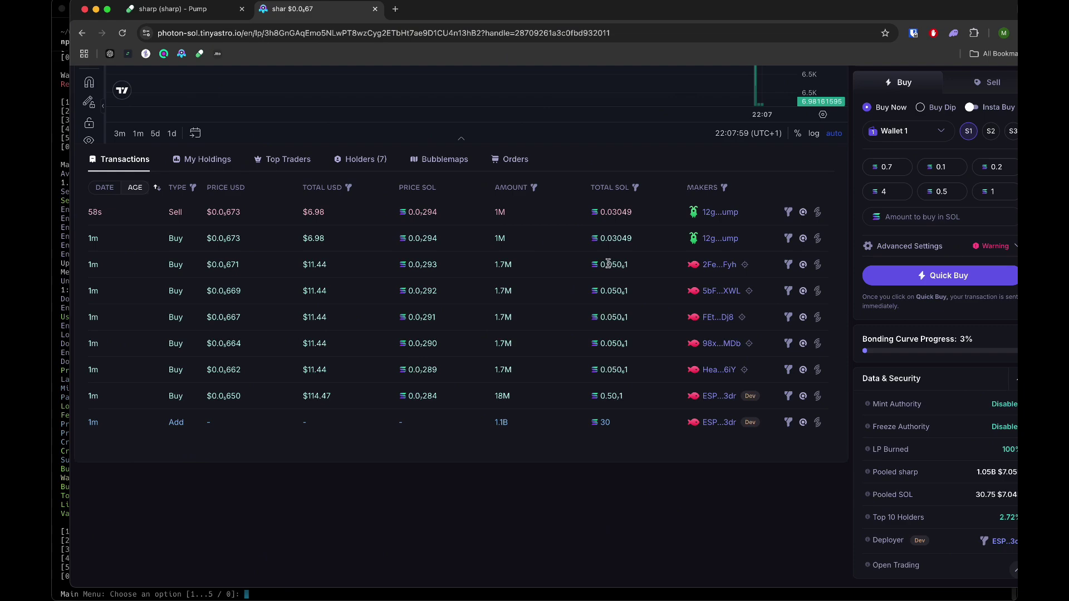
{"action": "scroll", "coordinate": [515, 209], "scroll_direction": "up", "scroll_amount": 3}
{"action": "scroll", "coordinate": [515, 209], "scroll_direction": "up", "scroll_amount": 3}
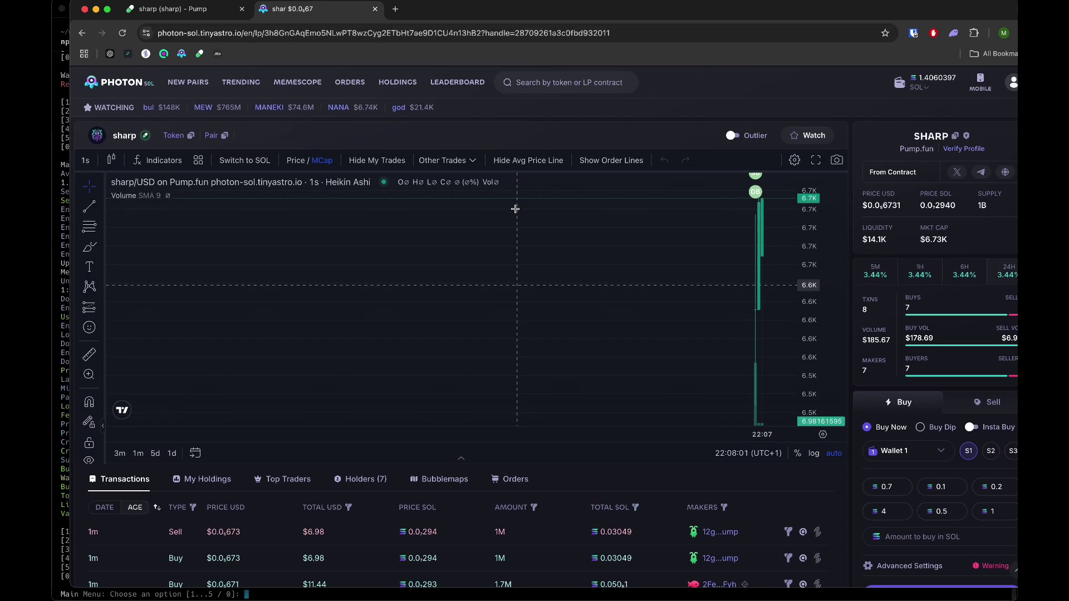
Arrange the Warp terminal and the Chrome Photon chart side by side on screen.
{"action": "left_click_drag", "start_coordinate": [500, 15], "coordinate": [567, 65]}
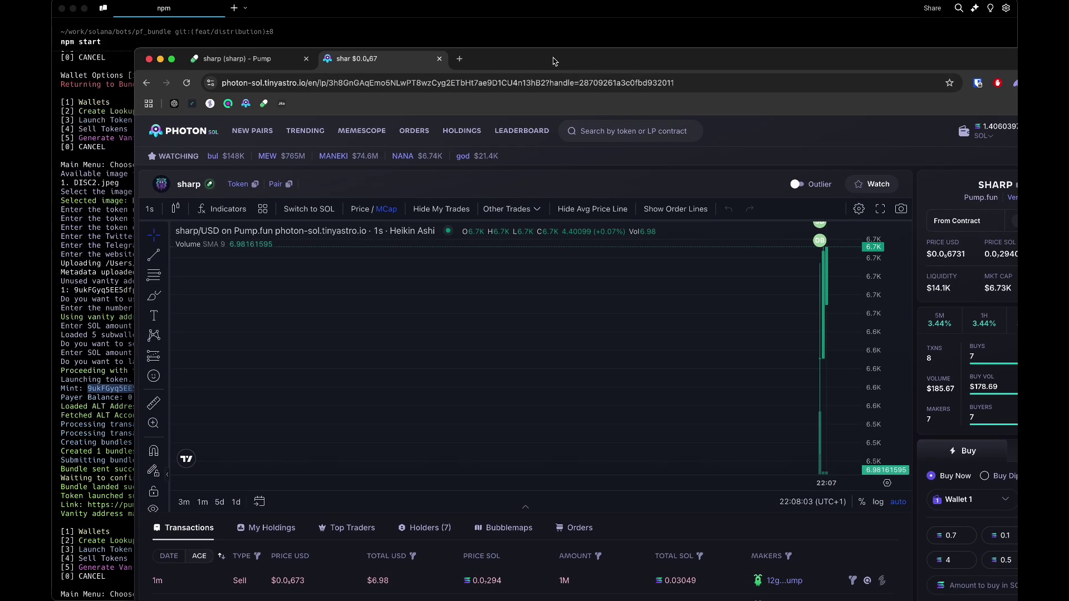
{"action": "left_click", "coordinate": [506, 14]}
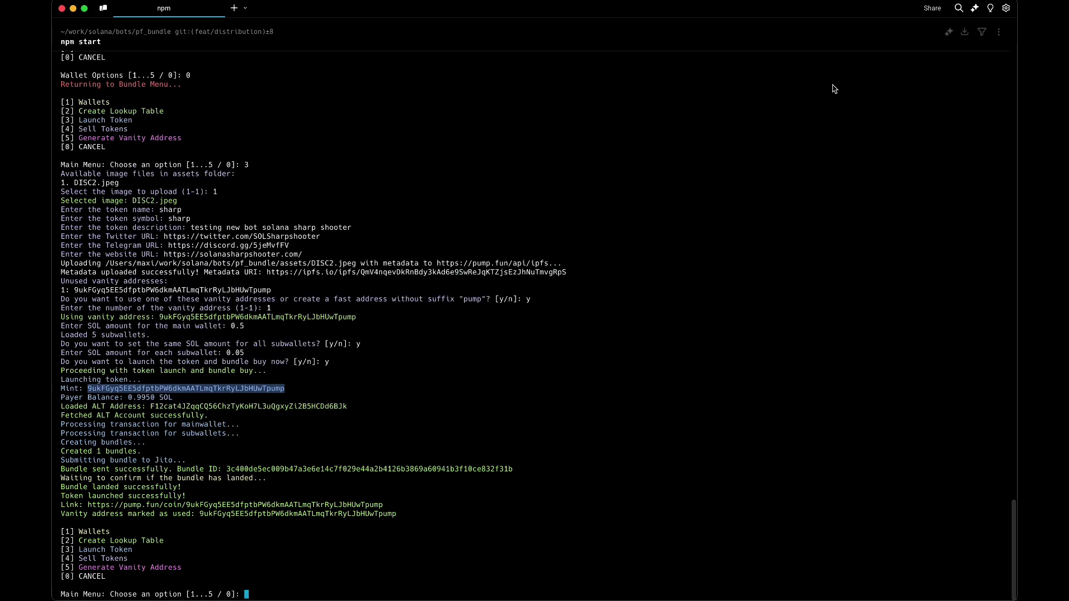
{"action": "left_click_drag", "start_coordinate": [1017, 127], "coordinate": [556, 126]}
{"action": "left_click", "coordinate": [759, 330]}
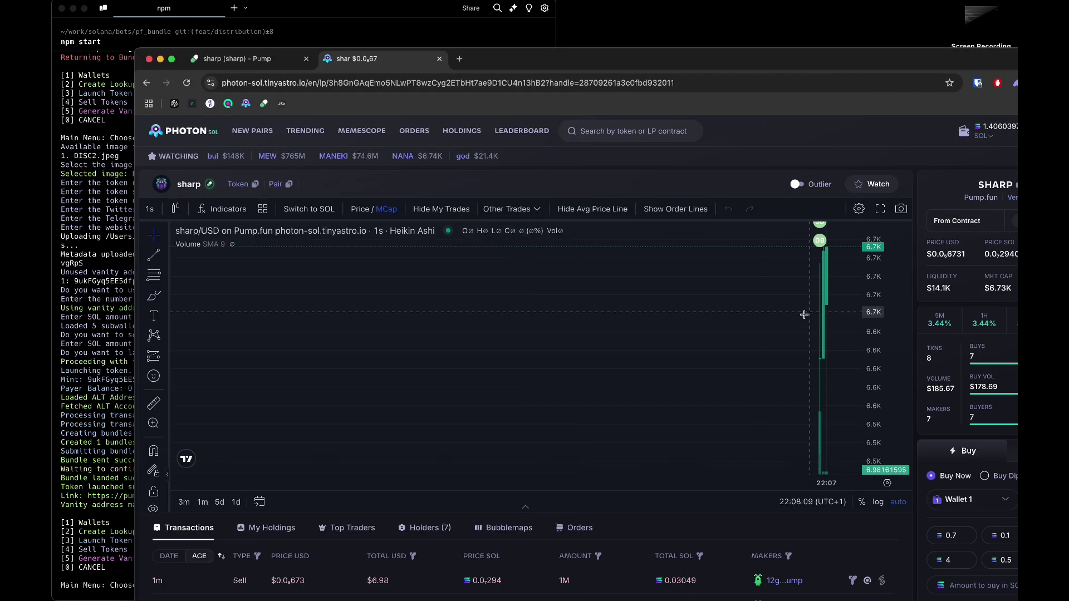
{"action": "scroll", "coordinate": [760, 323], "scroll_direction": "right", "scroll_amount": 3}
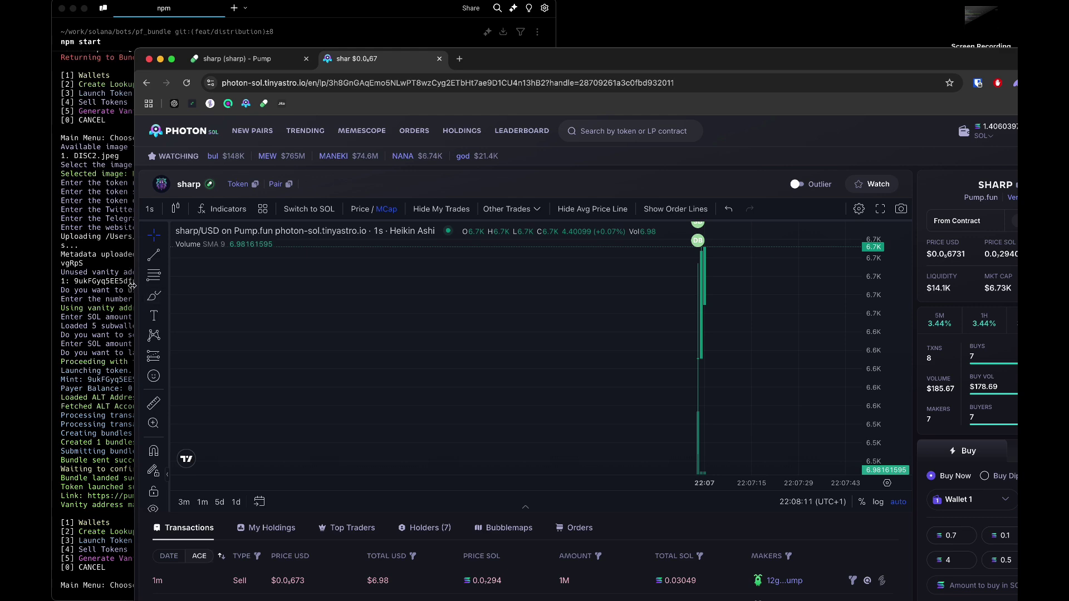
{"action": "left_click_drag", "start_coordinate": [134, 285], "coordinate": [559, 263]}
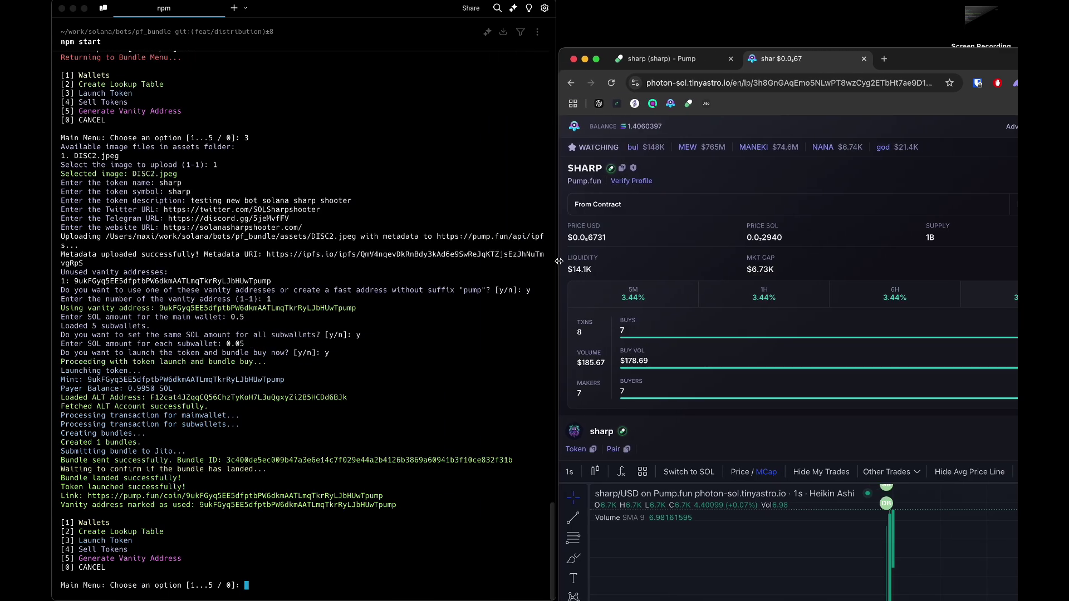
{"action": "scroll", "coordinate": [754, 230], "scroll_direction": "down", "scroll_amount": 6}
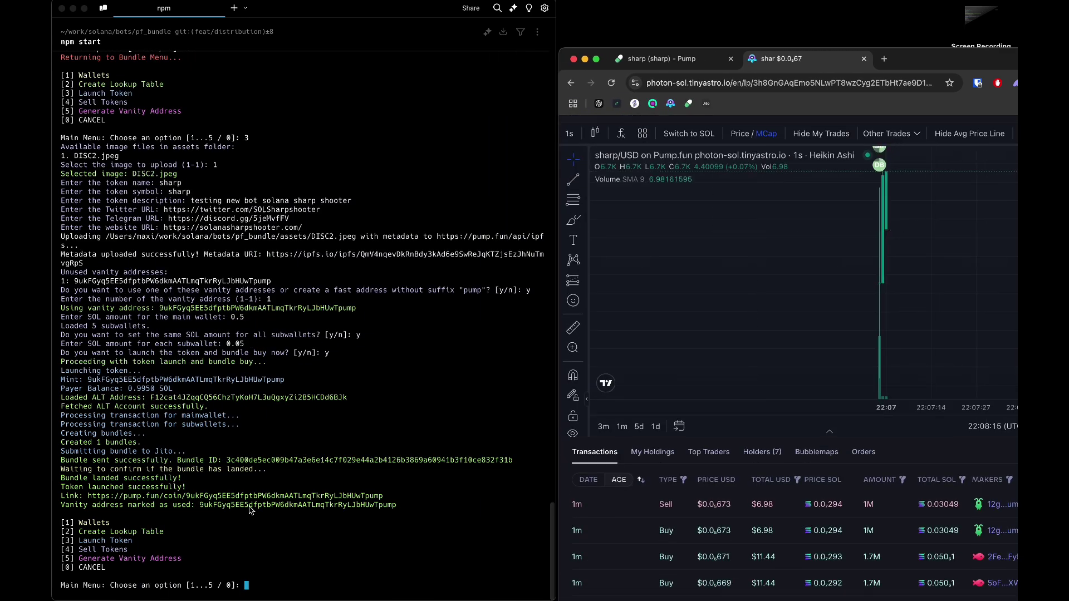
{"action": "left_click", "coordinate": [306, 567]}
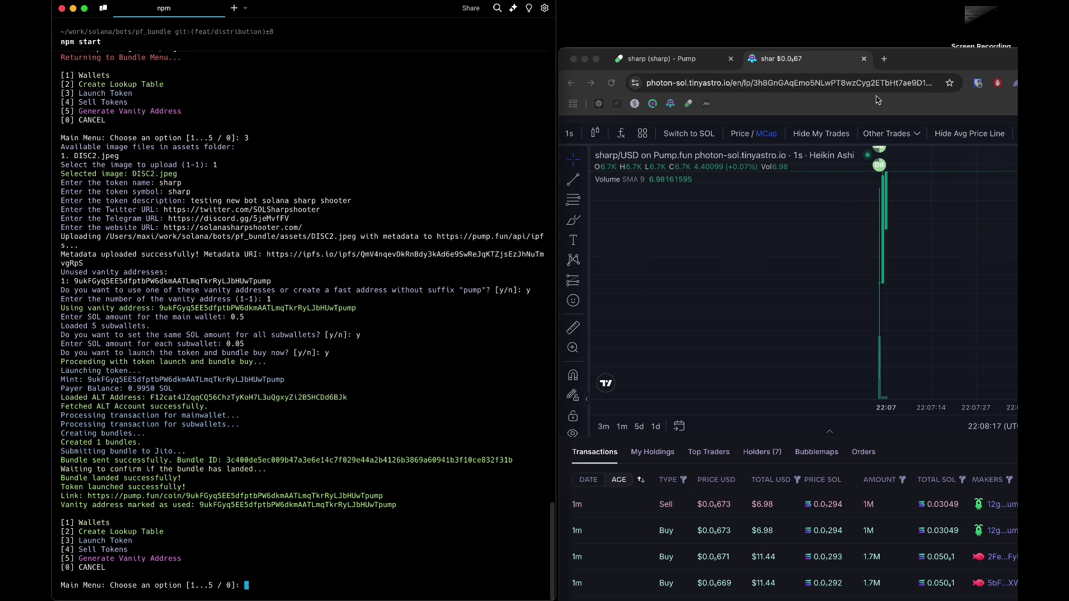
{"action": "left_click", "coordinate": [916, 49]}
{"action": "left_click_drag", "start_coordinate": [915, 48], "coordinate": [915, 0]}
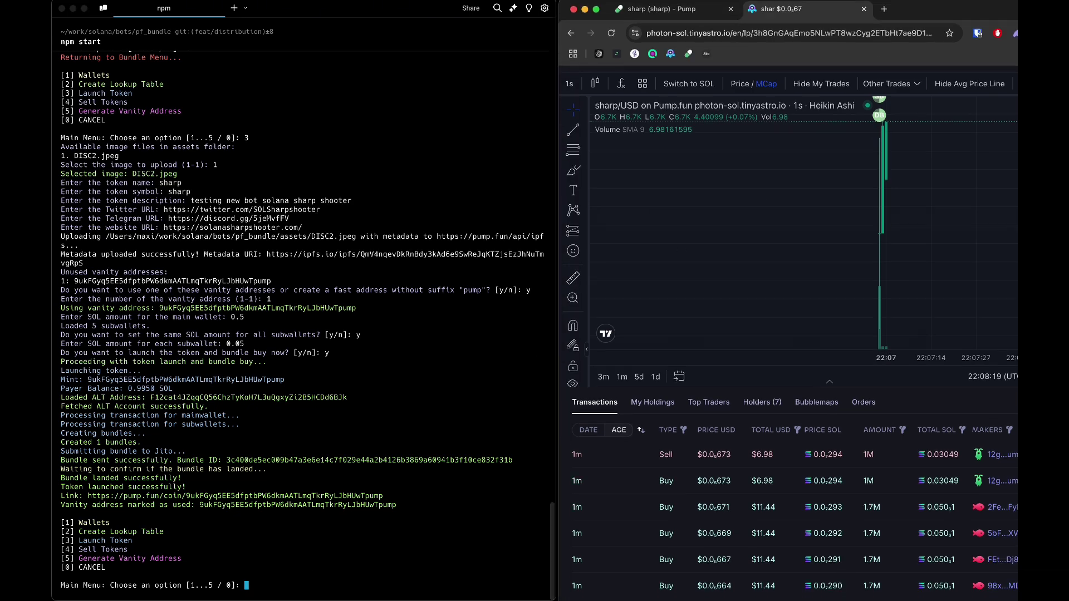
In the bundler menu choose 4 (Sell Tokens), 1 (Sell All Tokens) and confirm with y.
{"action": "left_click", "coordinate": [341, 557]}
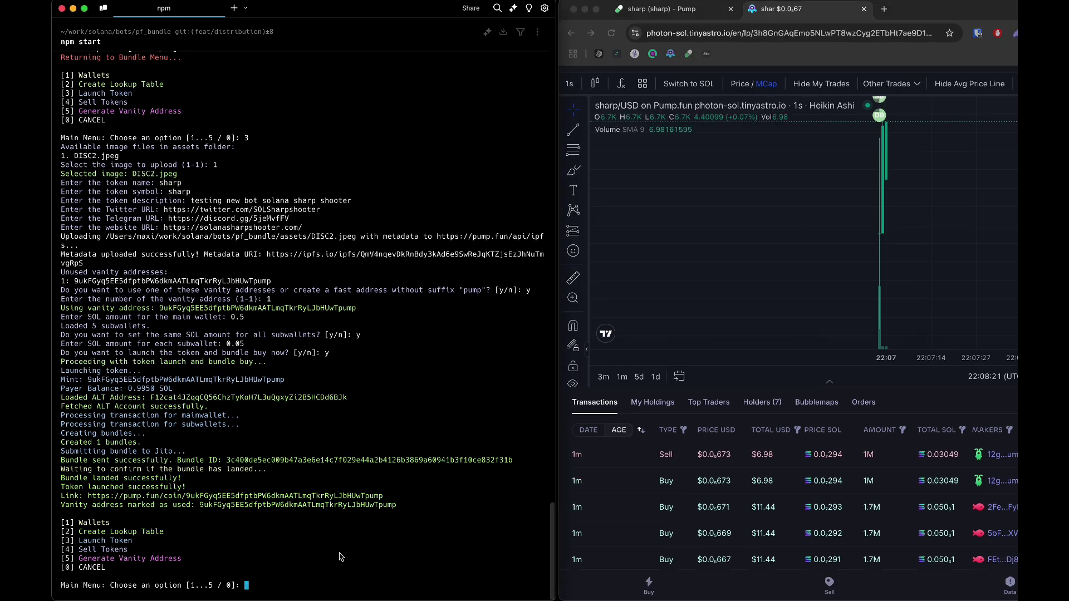
{"action": "type", "text": "4"}
{"action": "key", "text": "Return"}
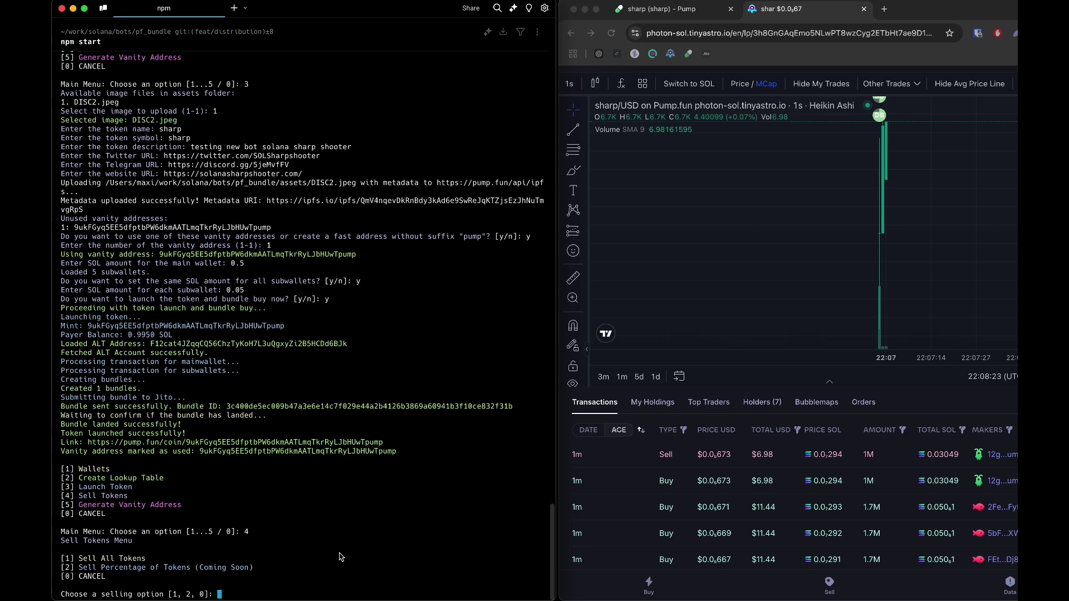
{"action": "type", "text": "1"}
{"action": "key", "text": "Return"}
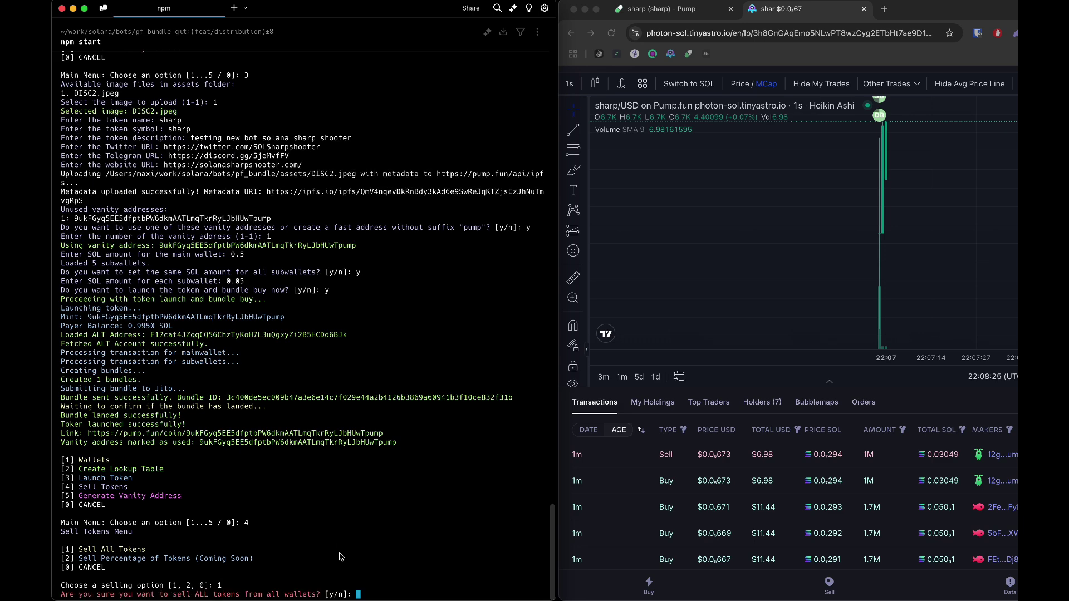
{"action": "type", "text": "y"}
{"action": "key", "text": "Return"}
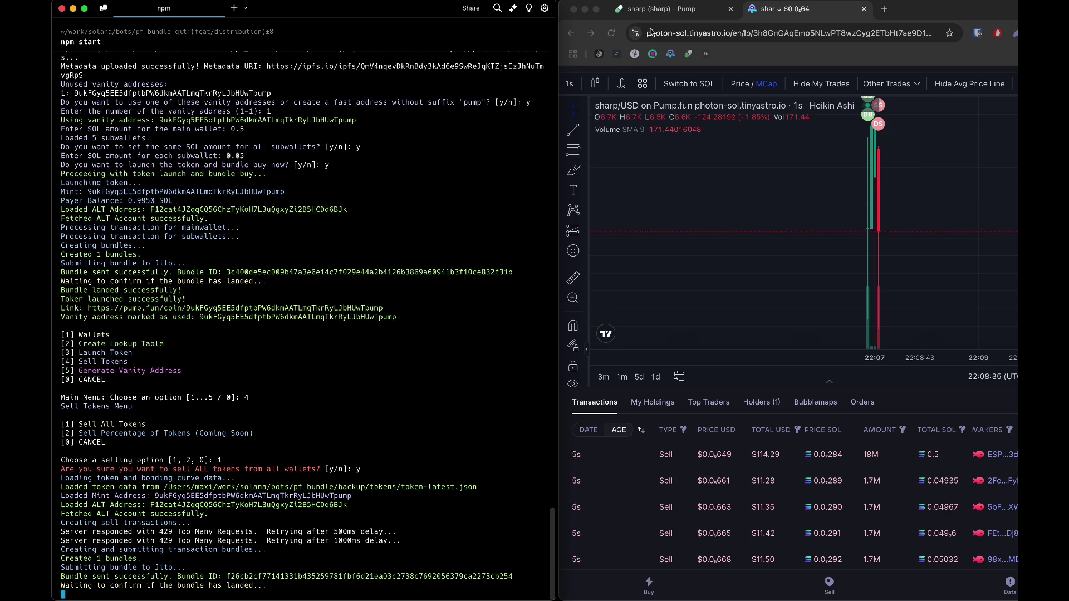
Full-screen Photon, check the dev and five sub-wallet Sell rows and Holders at 1, then return to Warp.
{"action": "left_click", "coordinate": [597, 10]}
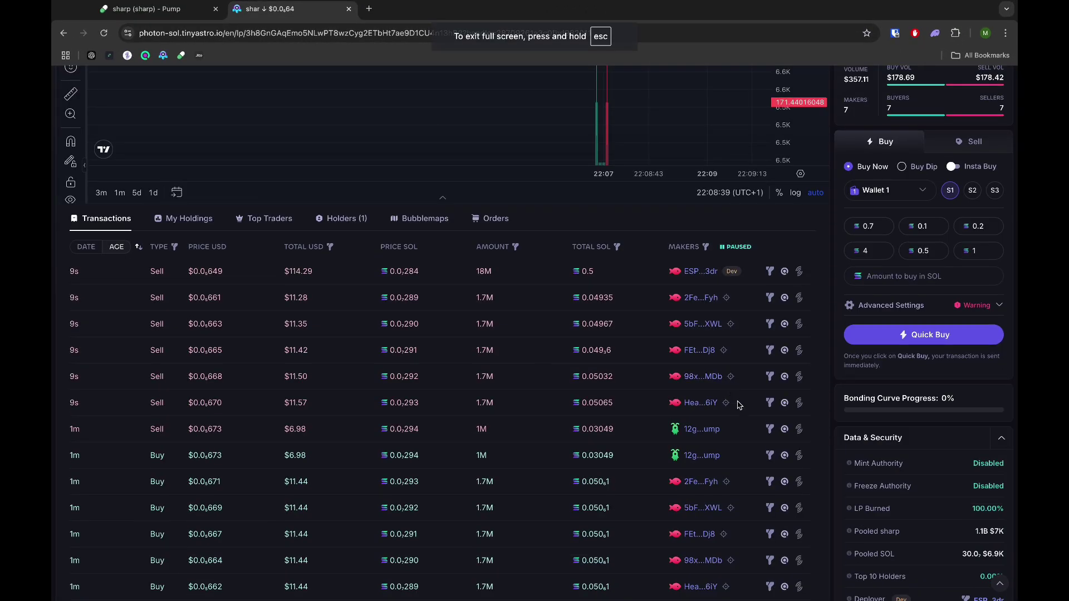
{"action": "left_click_drag", "start_coordinate": [741, 404], "coordinate": [580, 273]}
{"action": "scroll", "coordinate": [606, 303], "scroll_direction": "up", "scroll_amount": 5}
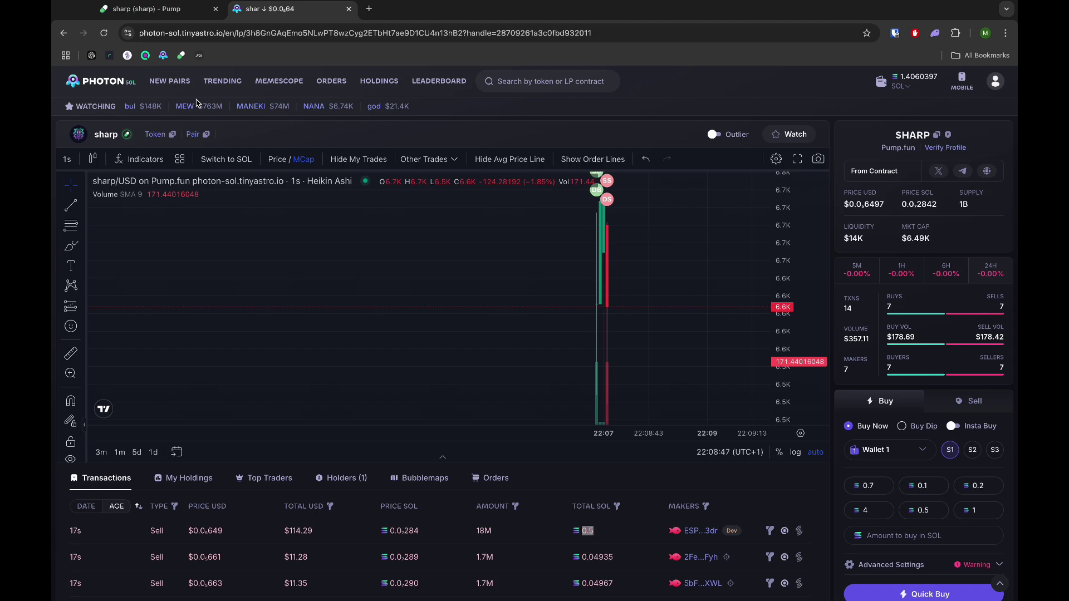
{"action": "key", "text": "ctrl+Left"}
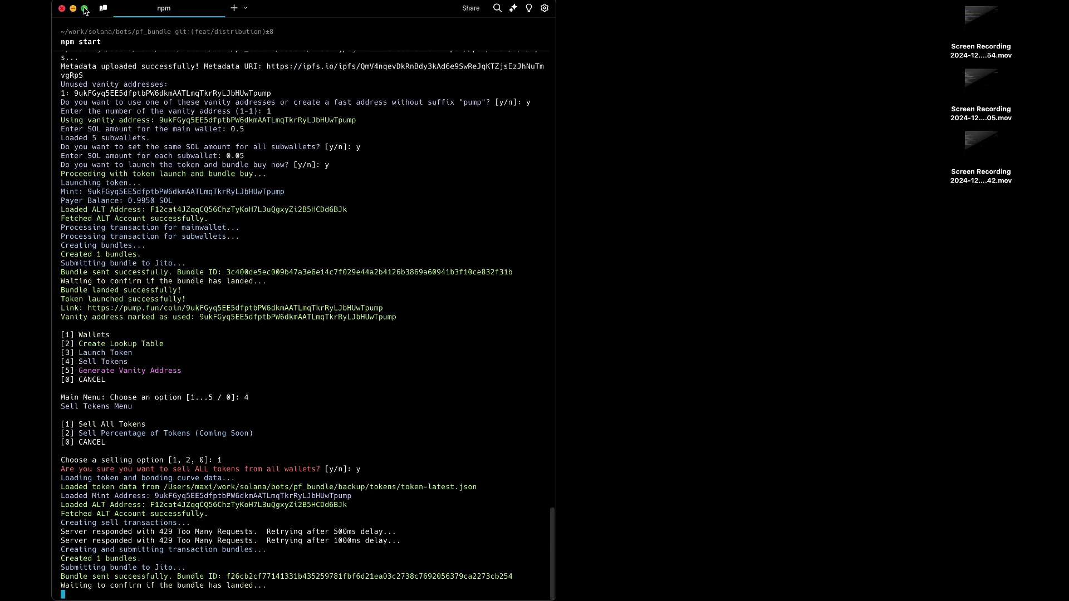
Maximise Warp, glance at the Photon chart, then return to the confirmed sell-all output.
{"action": "left_click", "coordinate": [85, 9]}
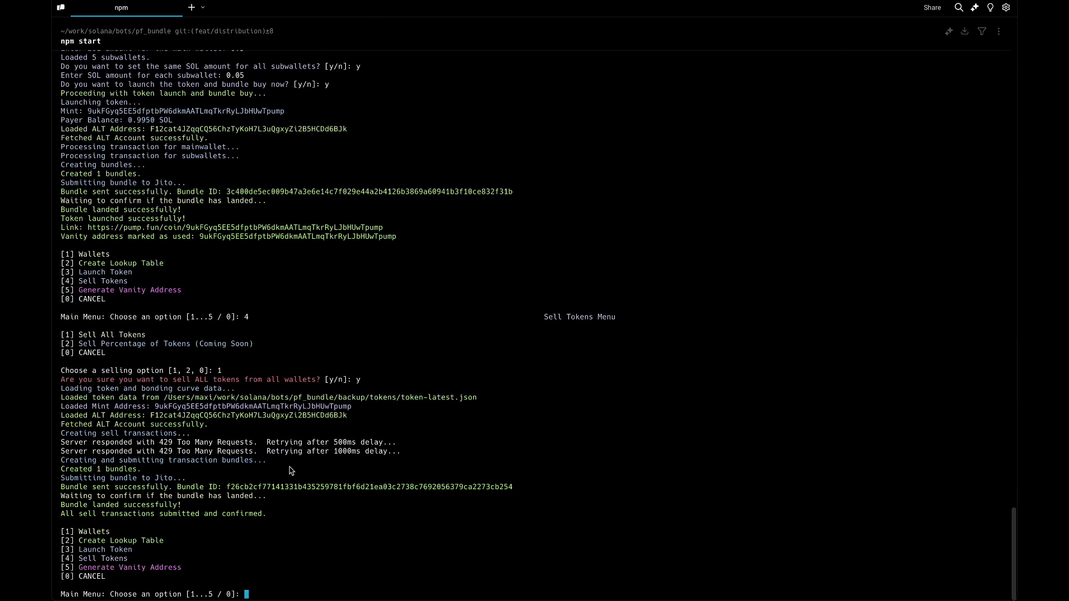
{"action": "key", "text": "super+Tab"}
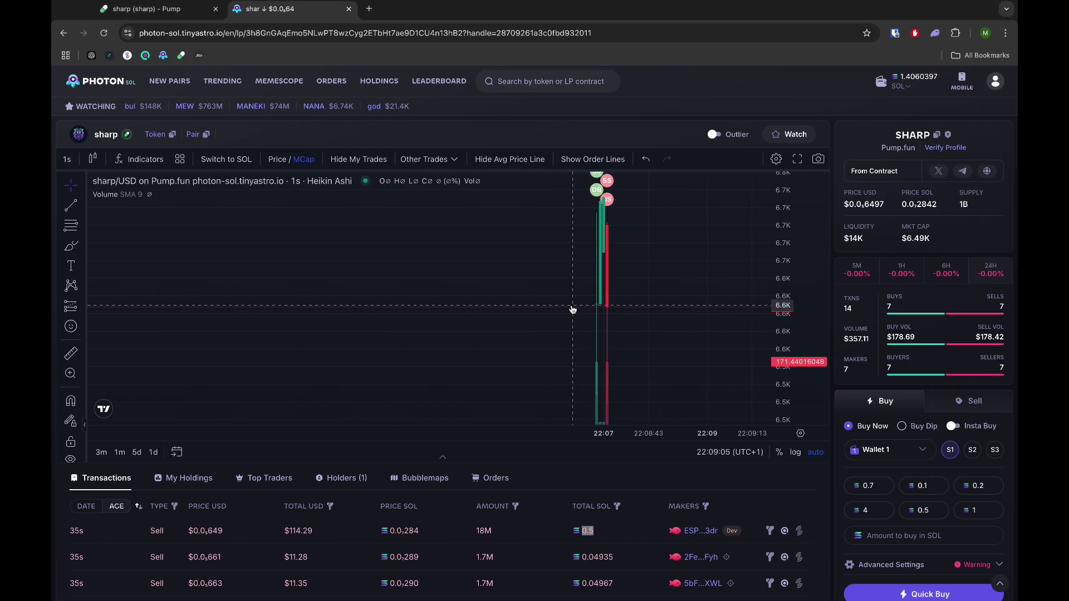
{"action": "key", "text": "super+Tab"}
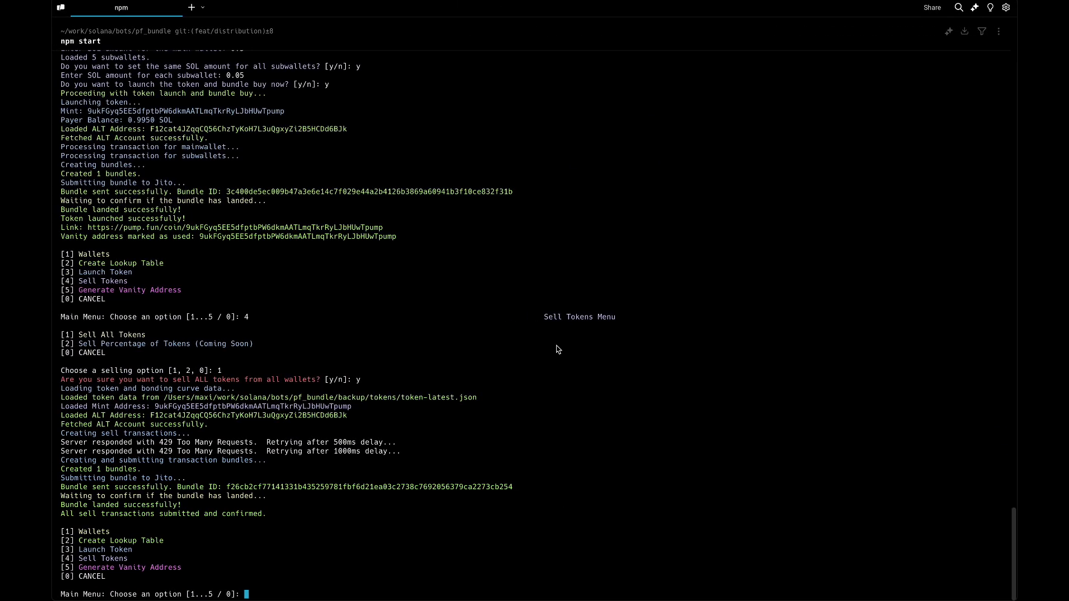